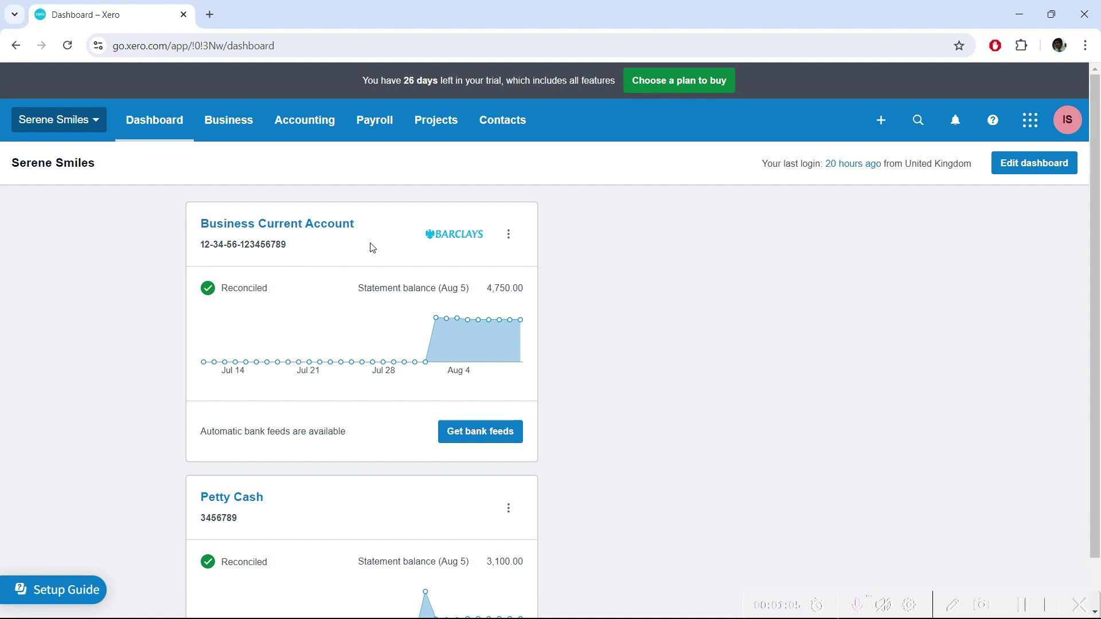
Open a Receive Money form for the Business Current Account in a new tab.
left_click(508, 236)
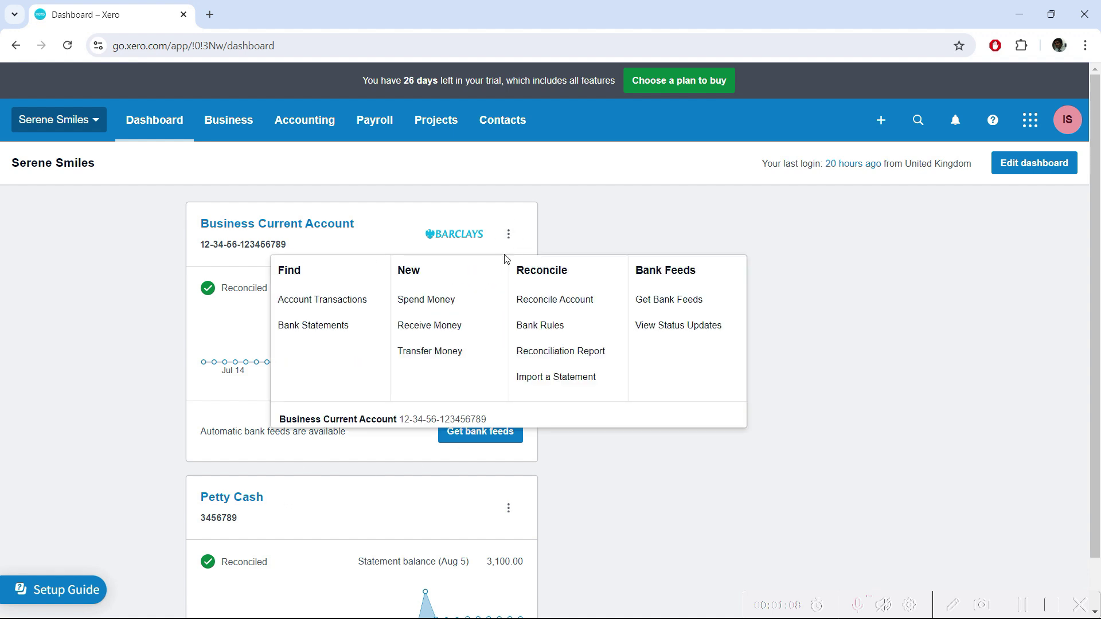
right_click(448, 330)
left_click(487, 341)
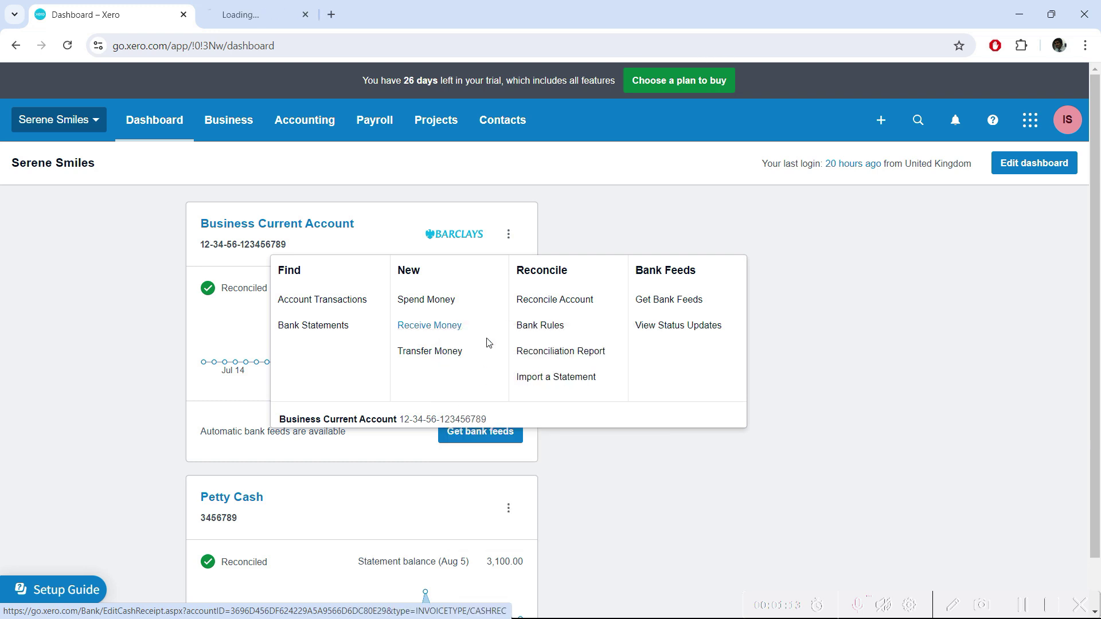
left_click(116, 317)
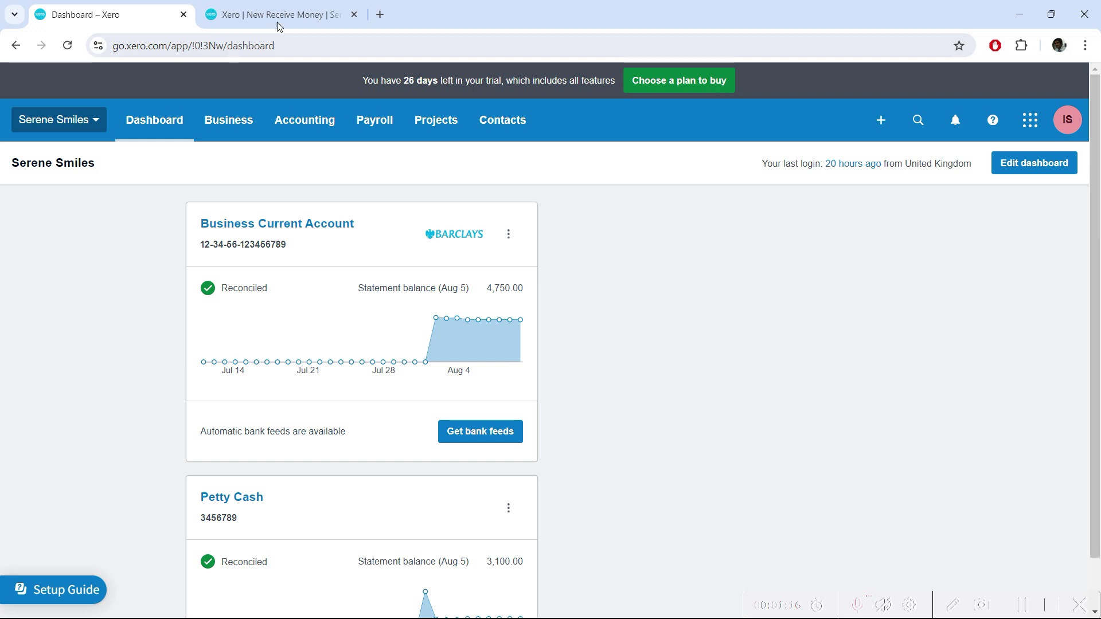
left_click(277, 14)
Code the Receive Money entry's first line to 210 - Restorative Services.
left_click(648, 348)
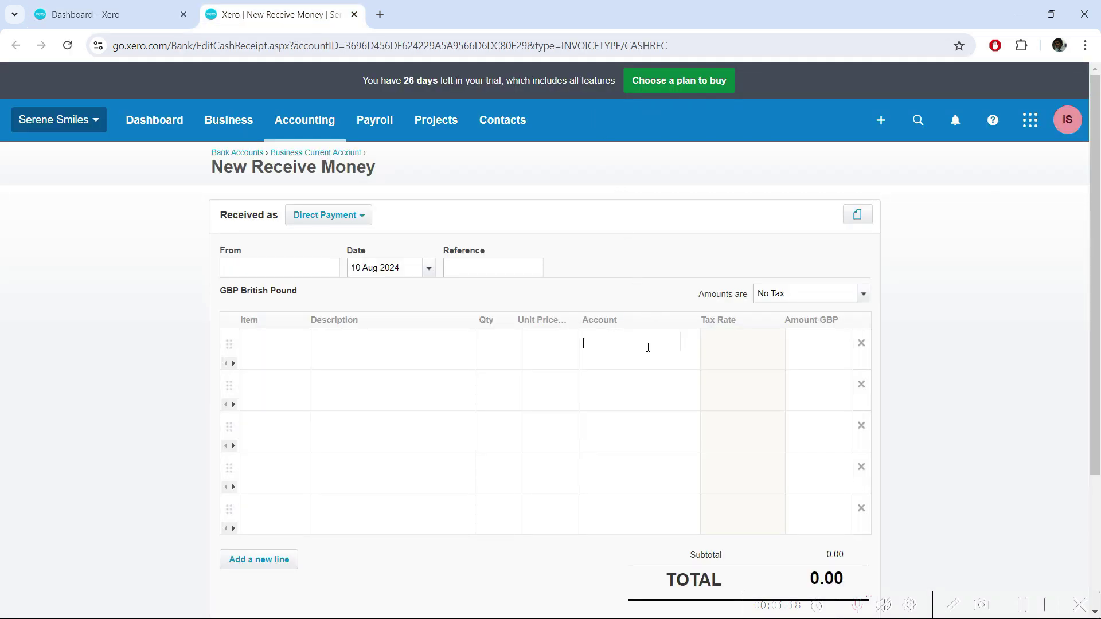
left_click(689, 344)
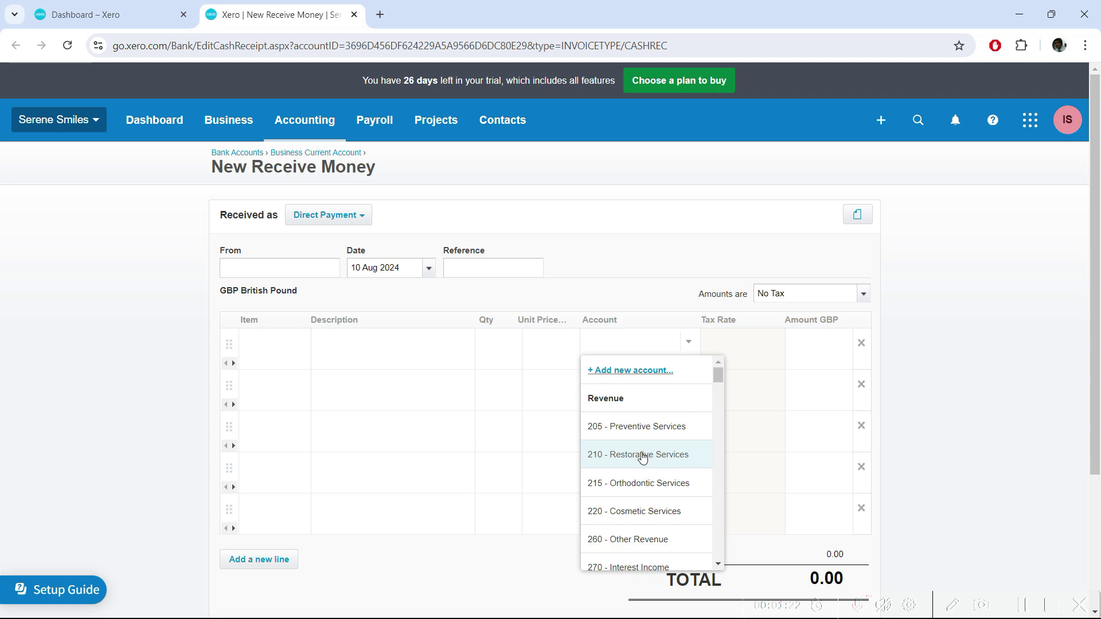
left_click(643, 455)
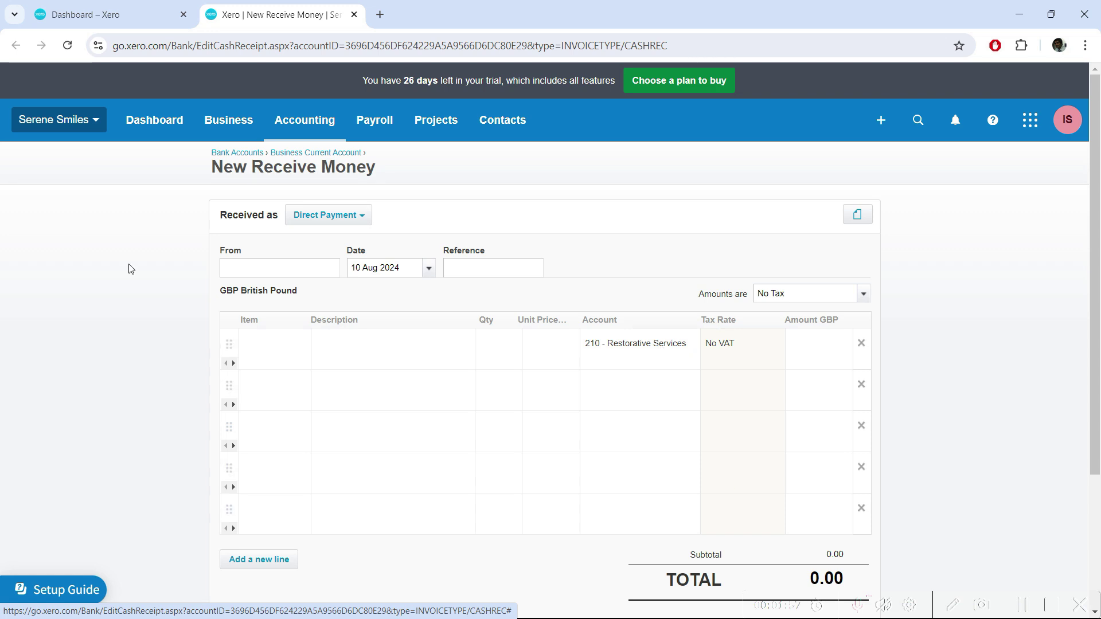
left_click(143, 9)
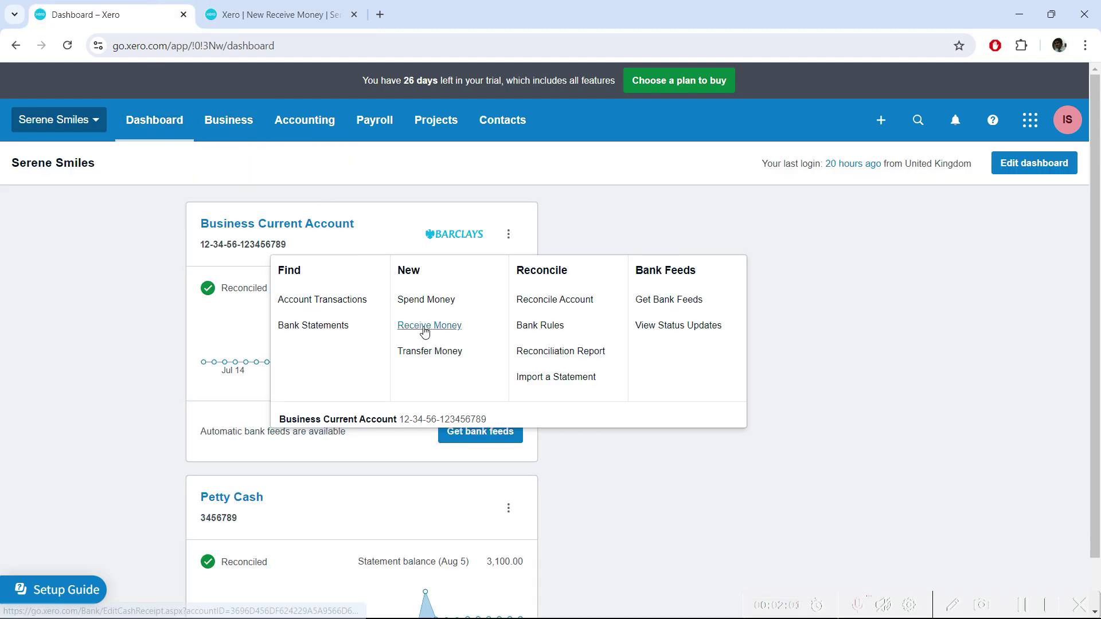
Close the Business Current Account's actions menu on the dashboard.
left_click(122, 333)
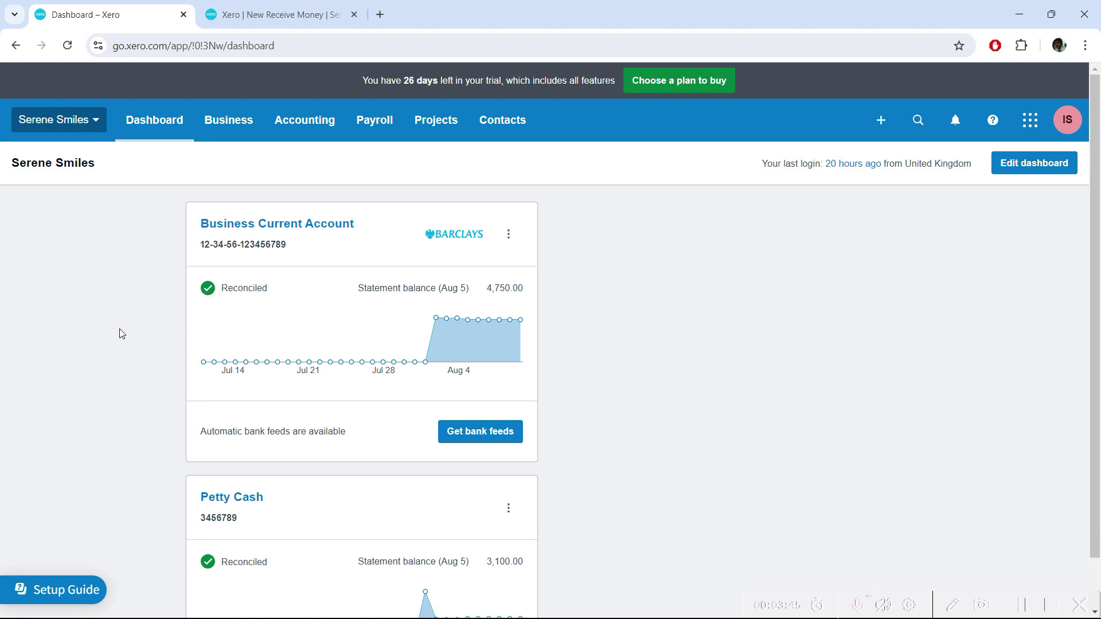
Go to Business > Invoices and start a new sales invoice.
left_click(236, 122)
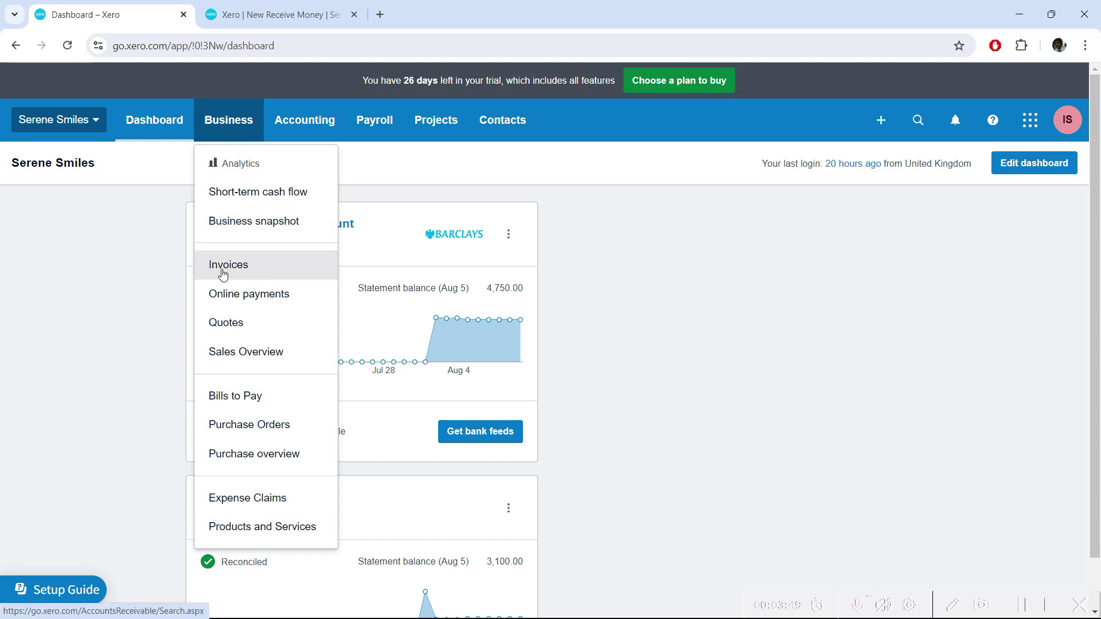
left_click(252, 268)
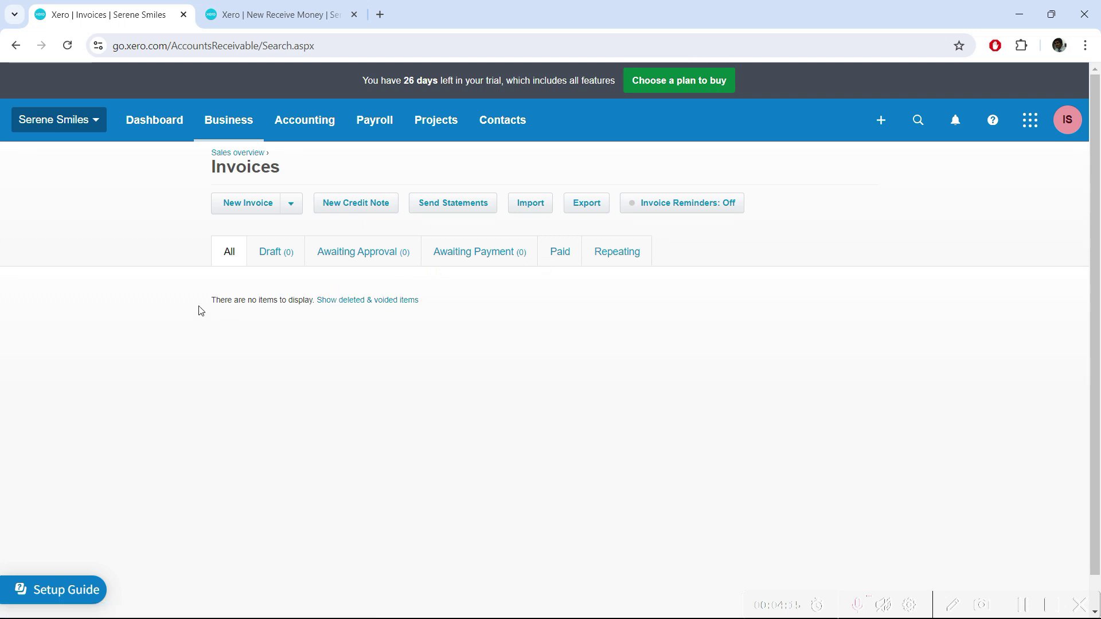
left_click(252, 209)
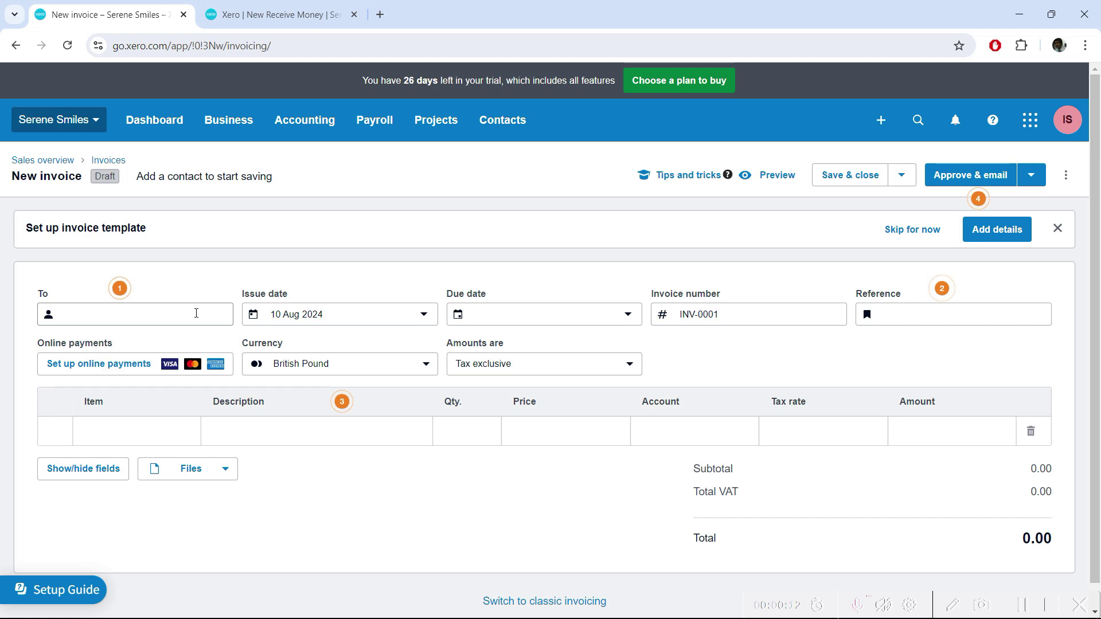
Enter the customer's name as the invoice recipient and add them as a new contact.
left_click(196, 313)
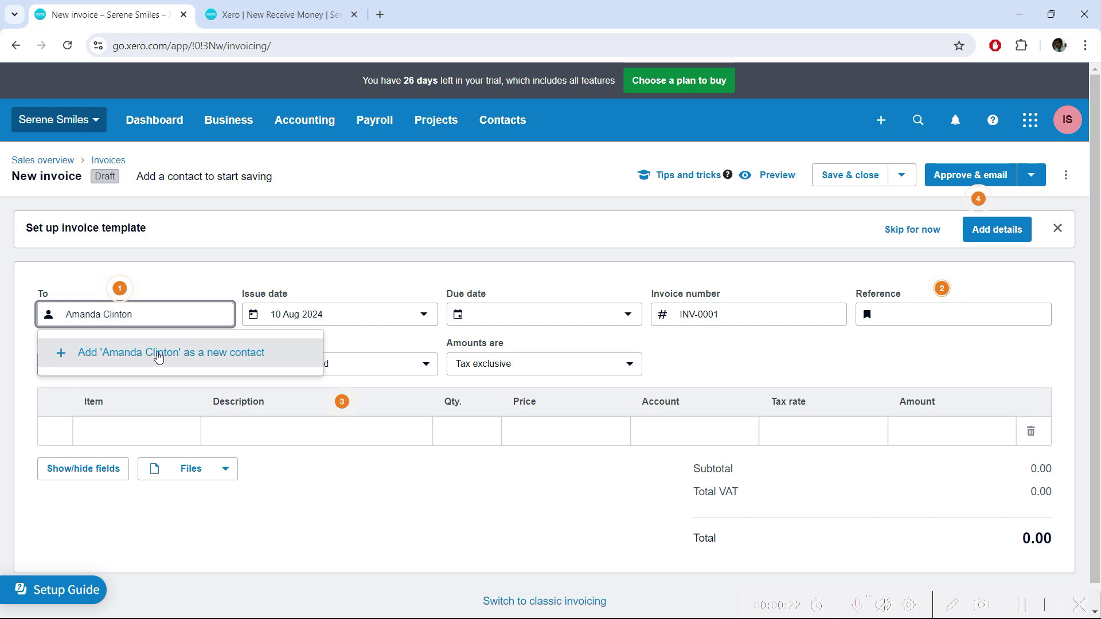
left_click(152, 353)
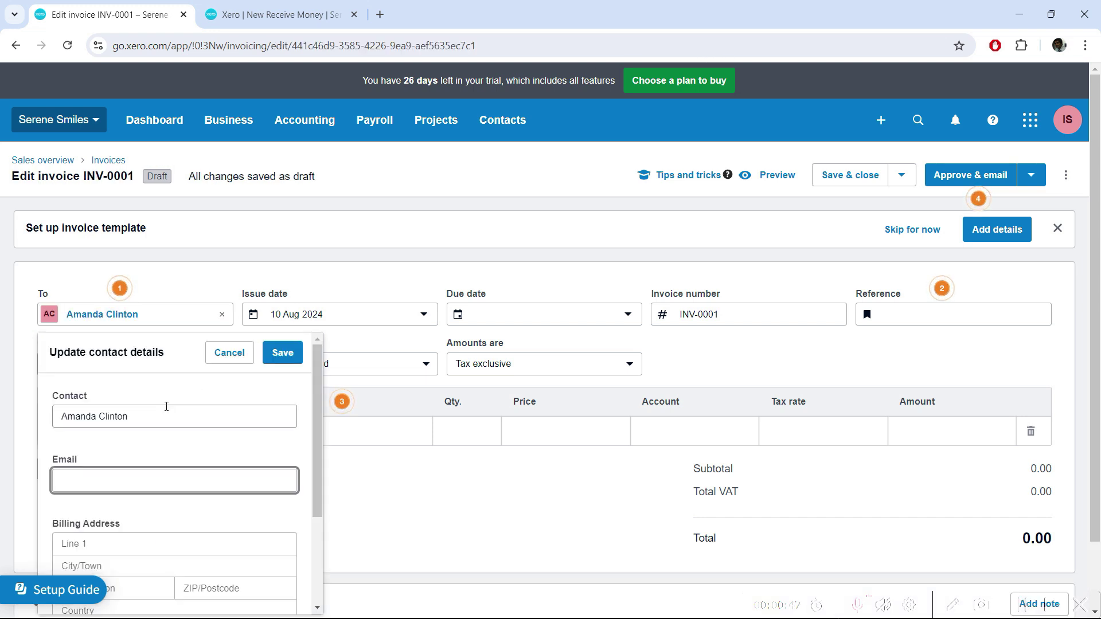
Dismiss the new contact's details panel, leaving only the contact name filled in.
scroll(150, 428, "down", 2)
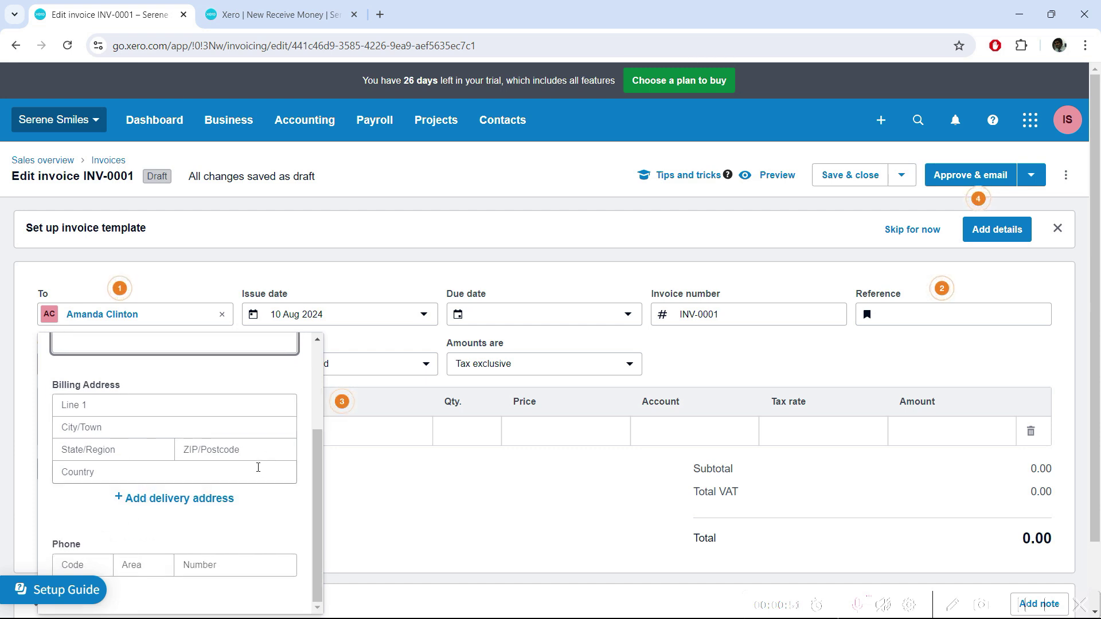
scroll(258, 467, "up", 3)
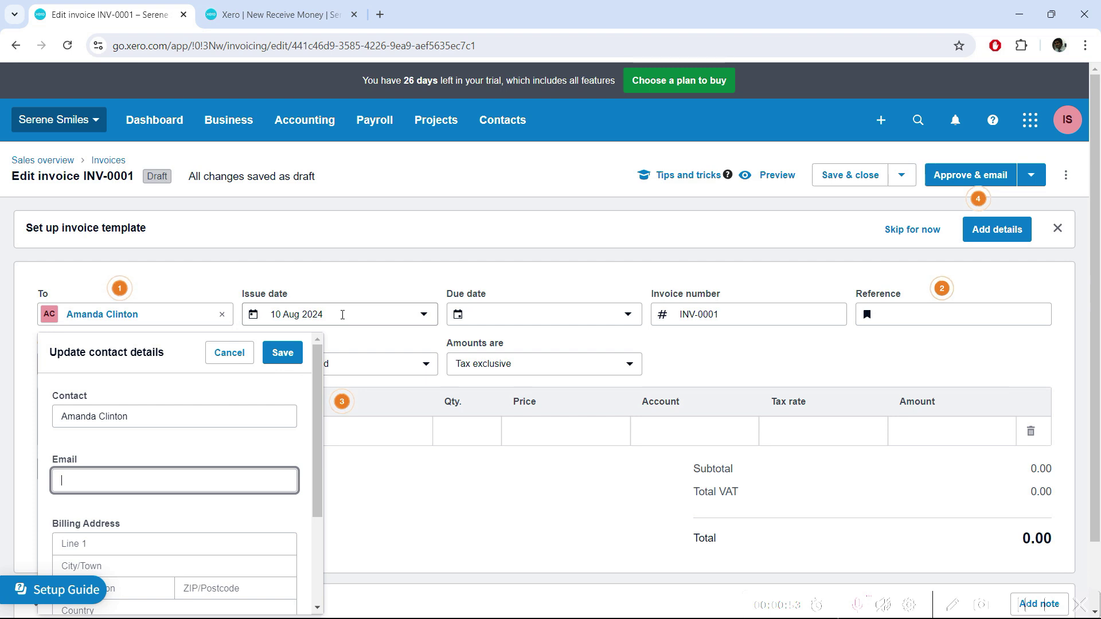
left_click(347, 314)
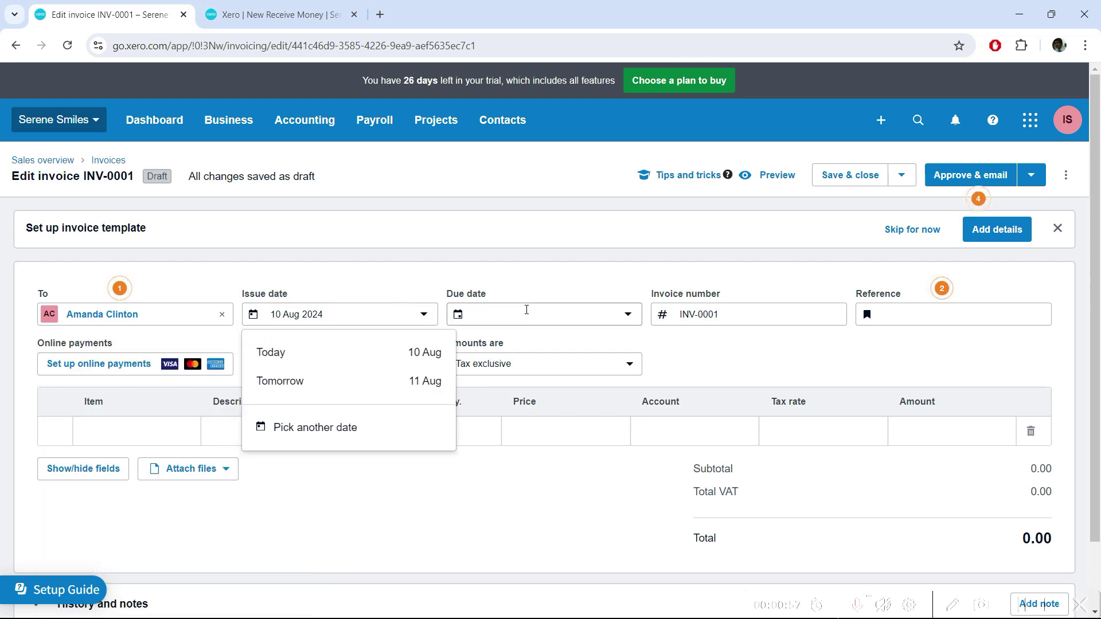
Pick 15 Aug 2024 from the calendar as the invoice due date.
left_click(545, 314)
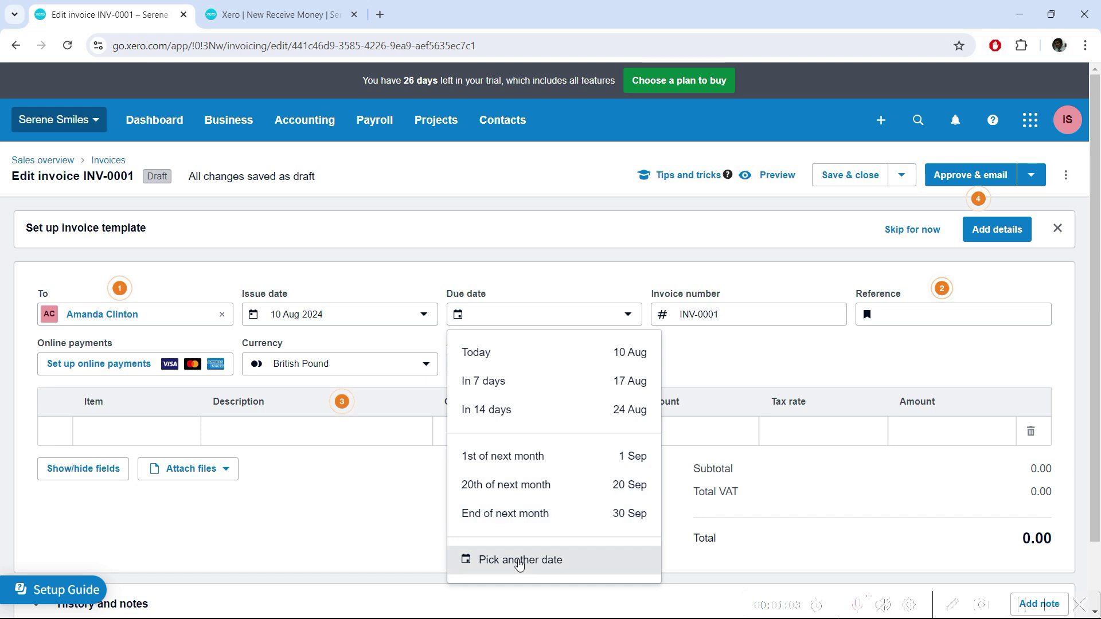
left_click(520, 562)
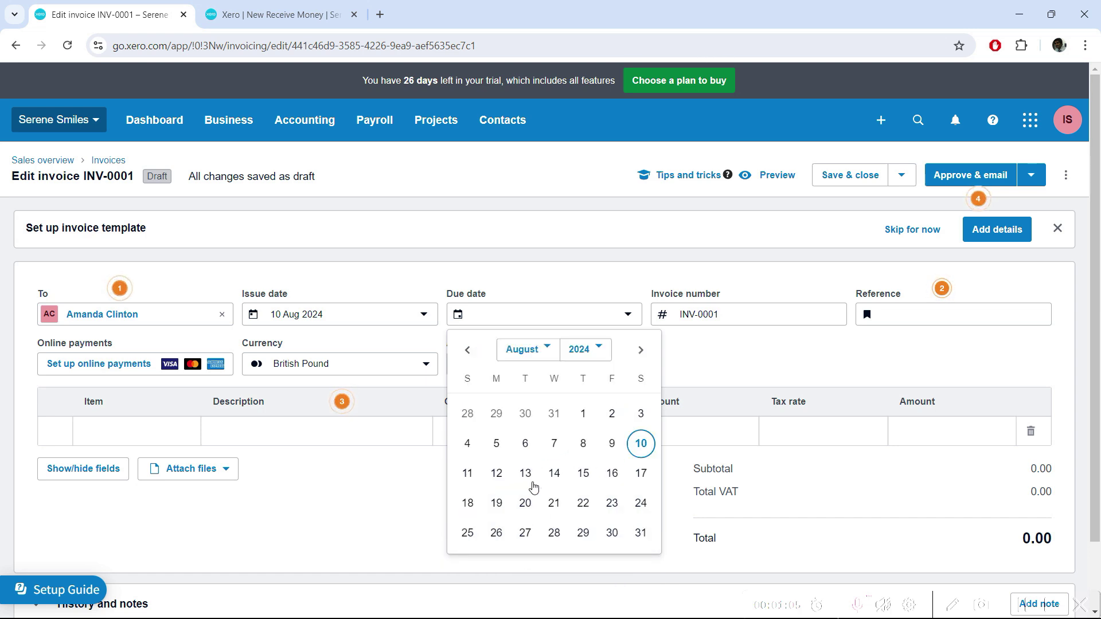
left_click(578, 479)
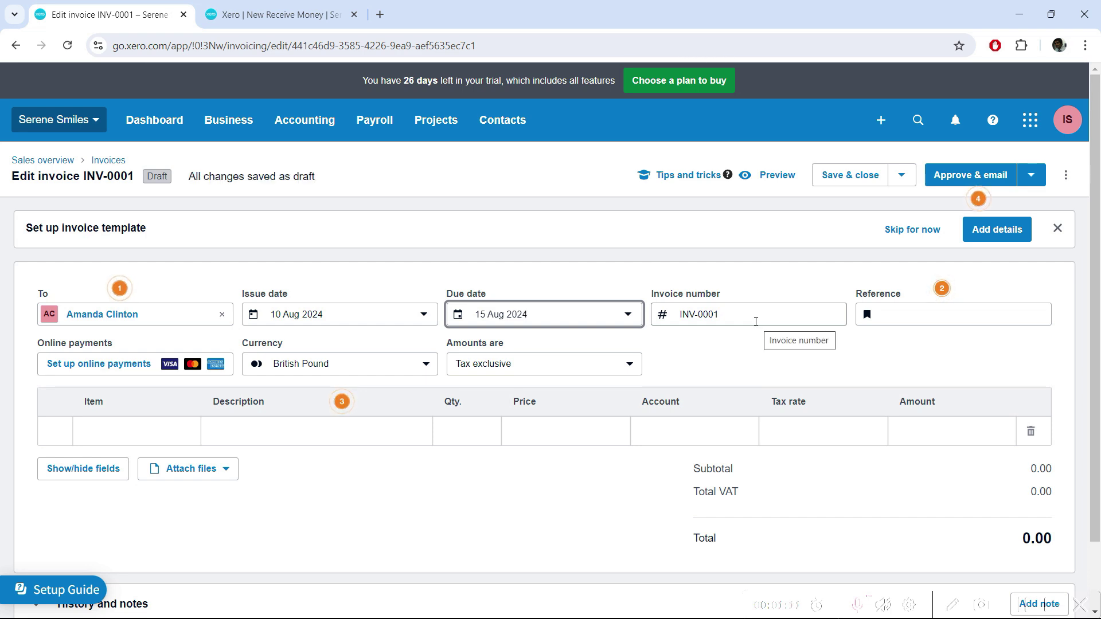
left_click(980, 317)
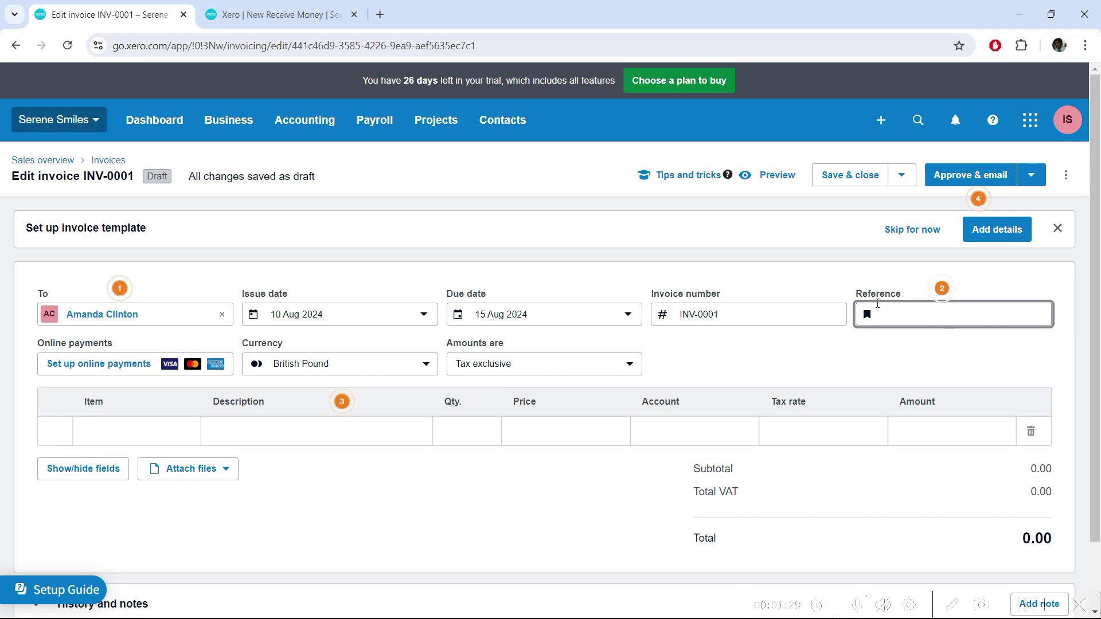
scroll(871, 301, "down", 1)
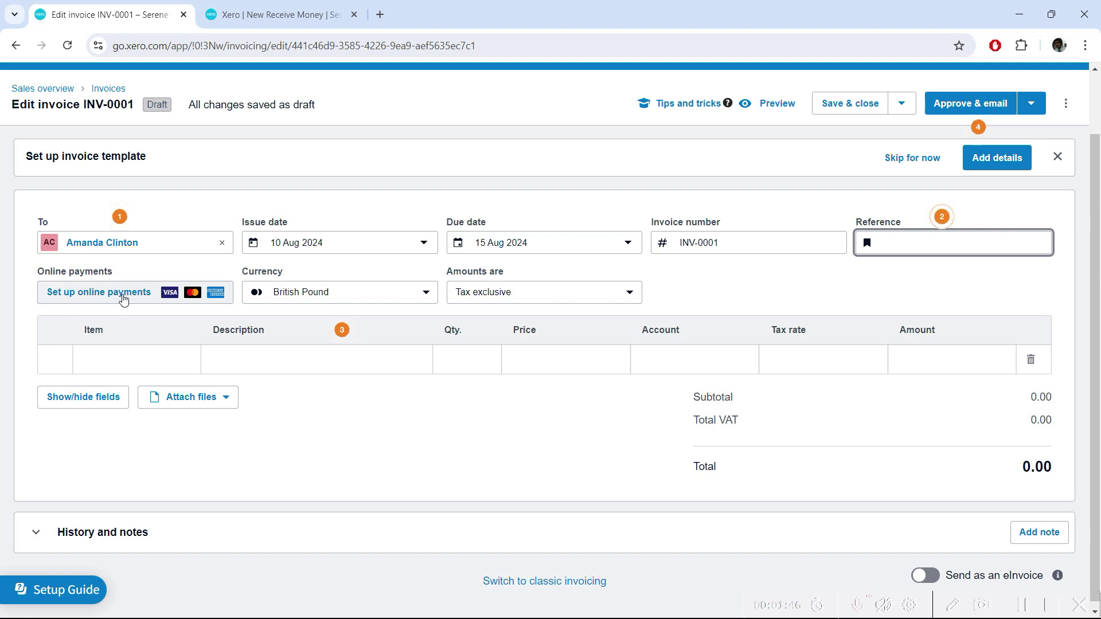
left_click(427, 295)
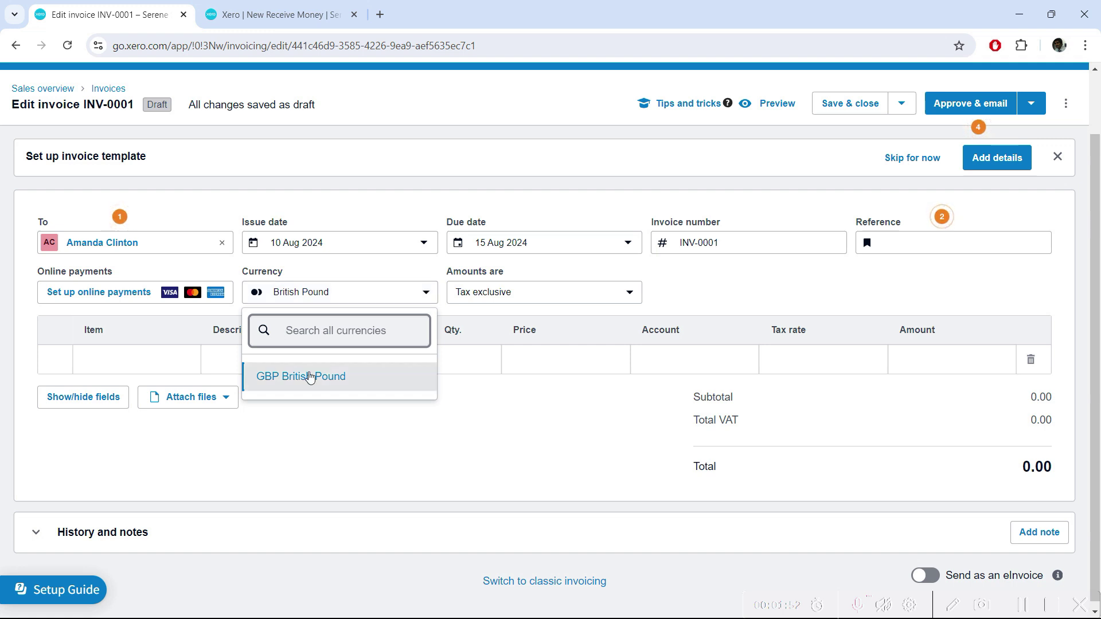
left_click(310, 380)
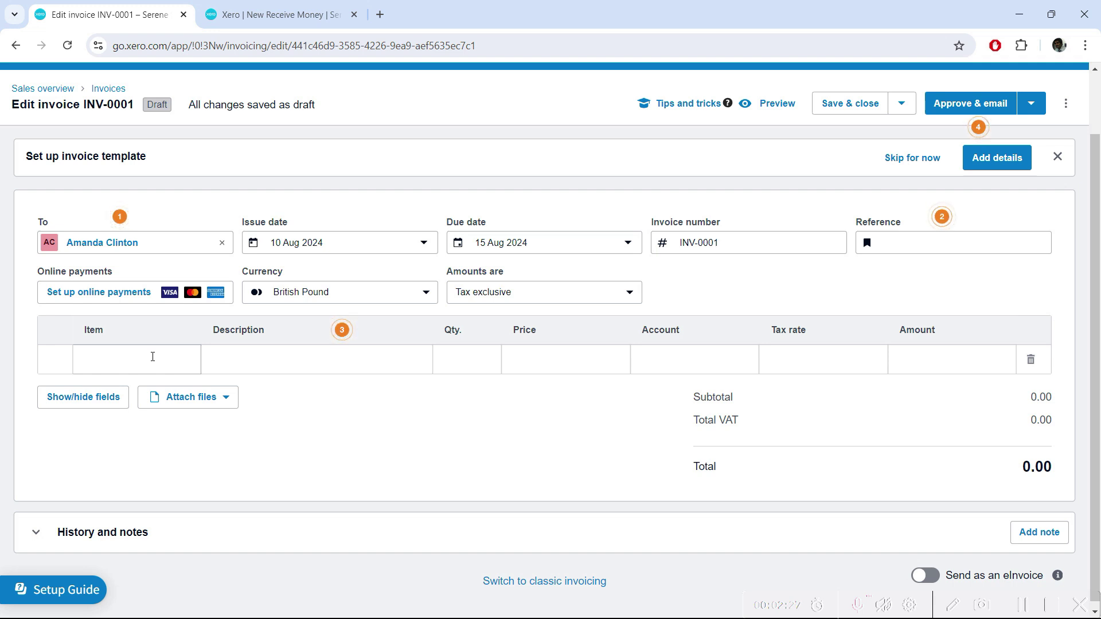
left_click(160, 356)
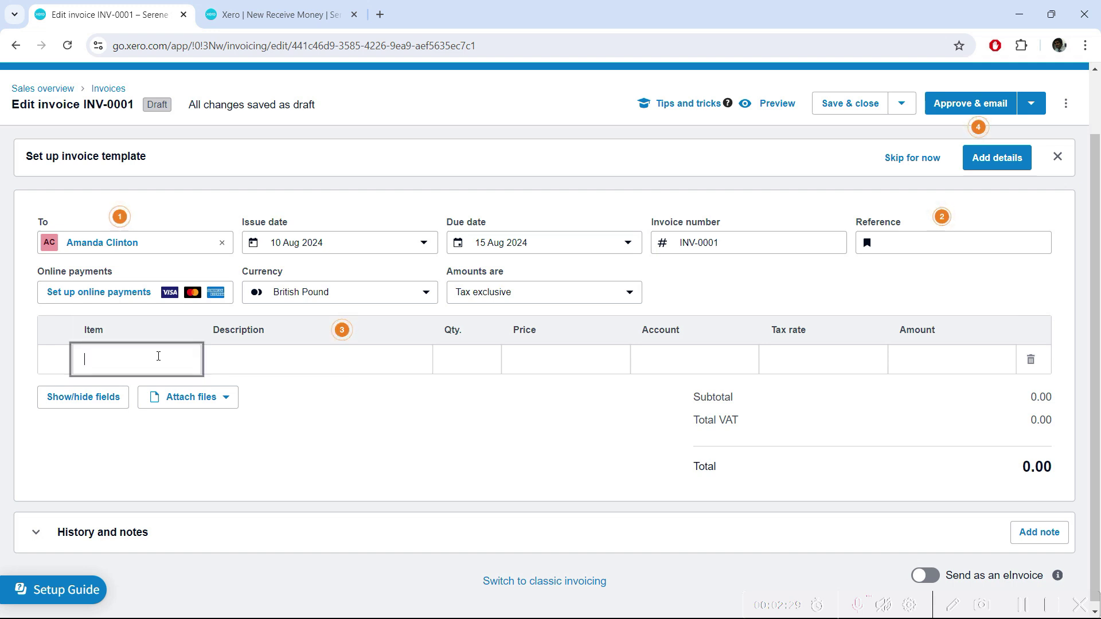
Add a Consultation line, quantity 1 at 200.00, kept on 205 - Preventive Services.
left_click(289, 364)
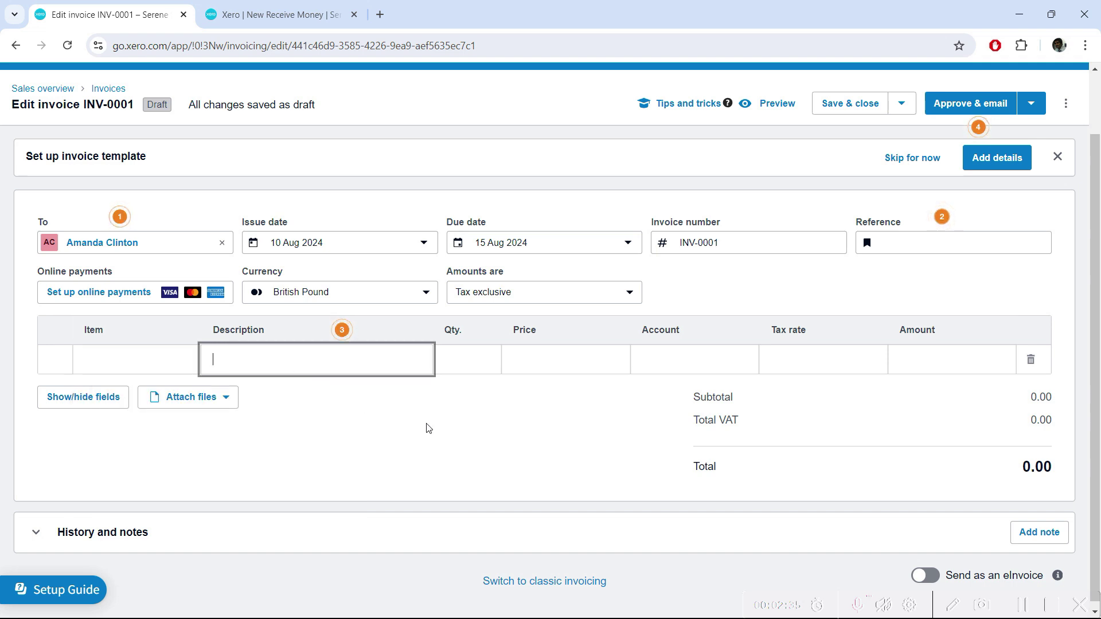
type("Consultation")
key("Tab")
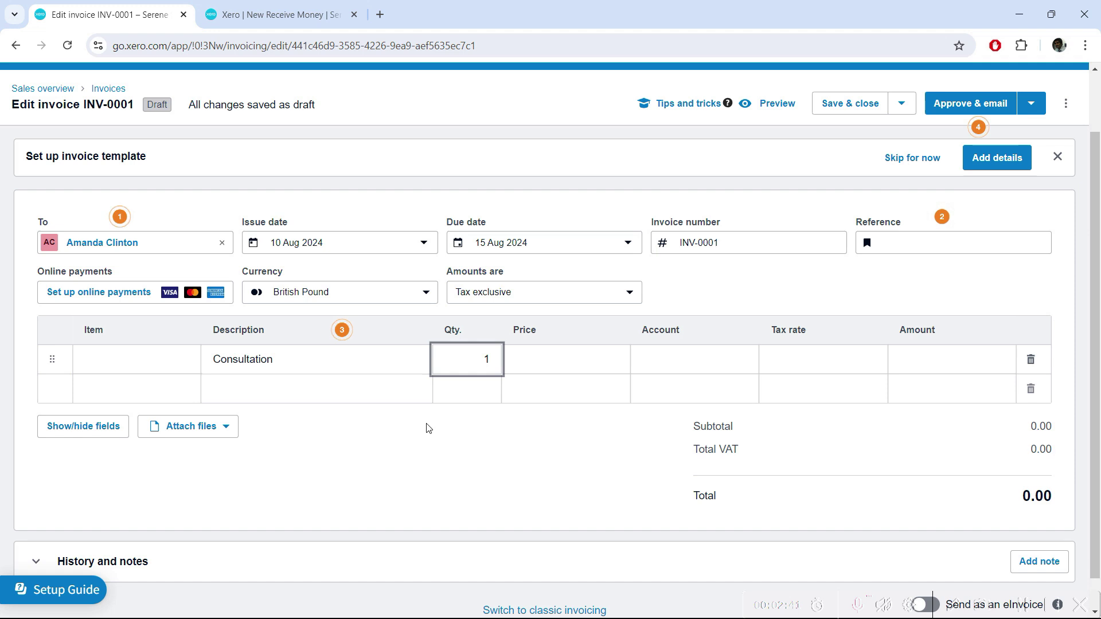
type("1")
key("Tab")
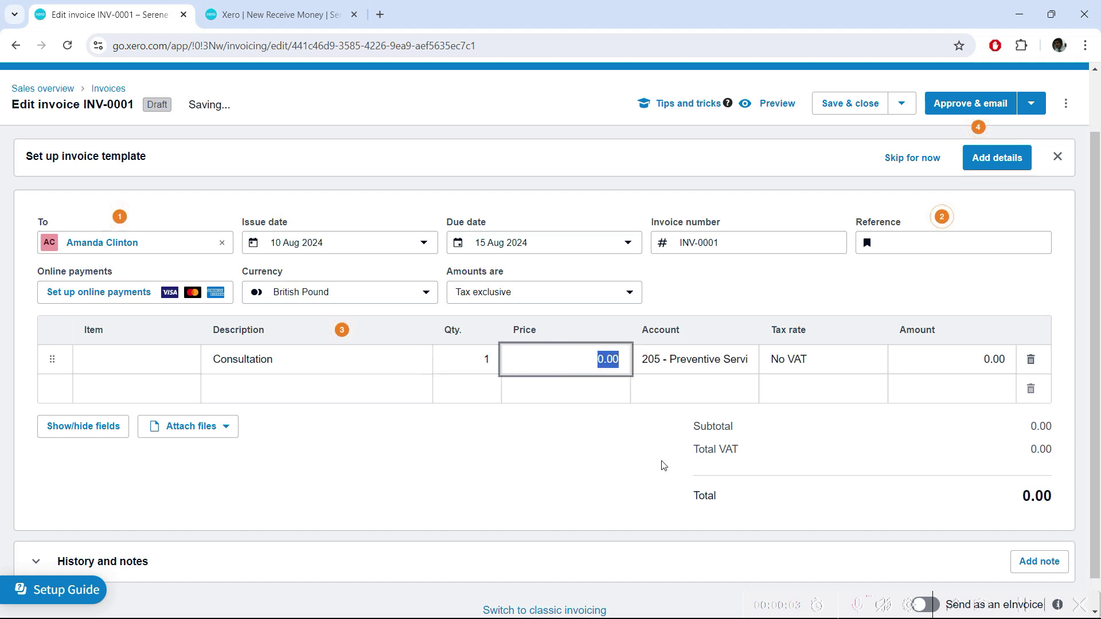
type("20")
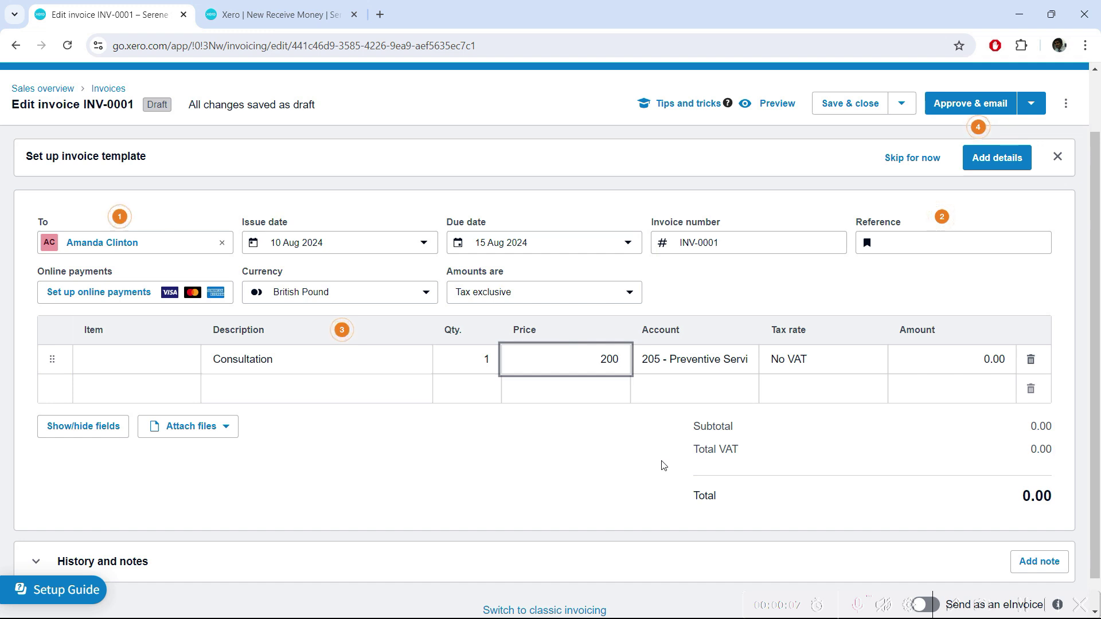
key("Tab")
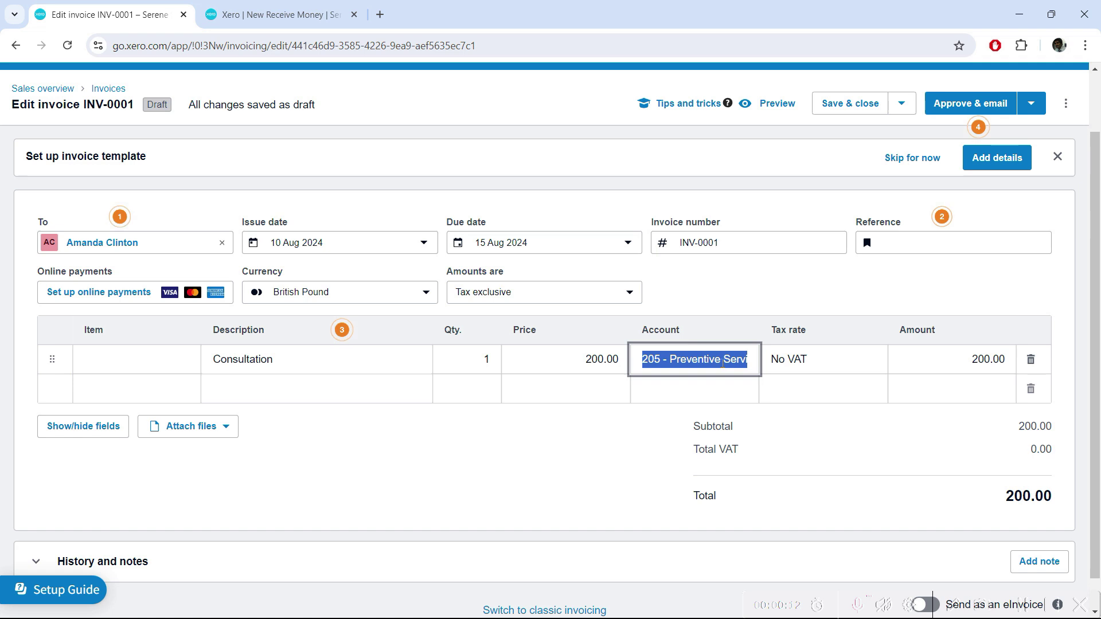
left_click(723, 362)
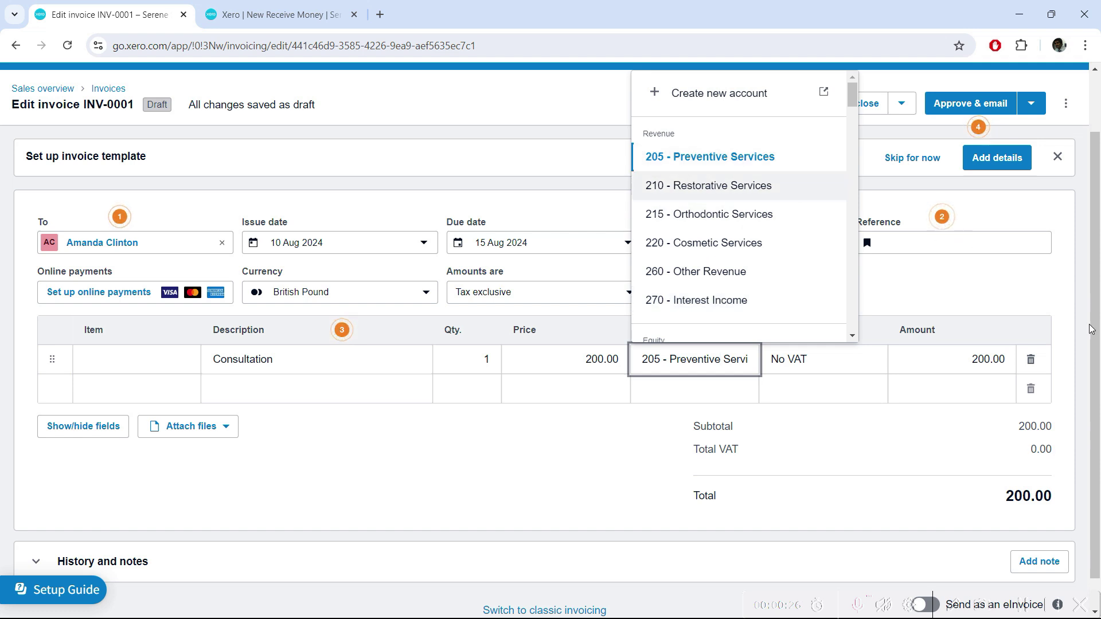
left_click(922, 449)
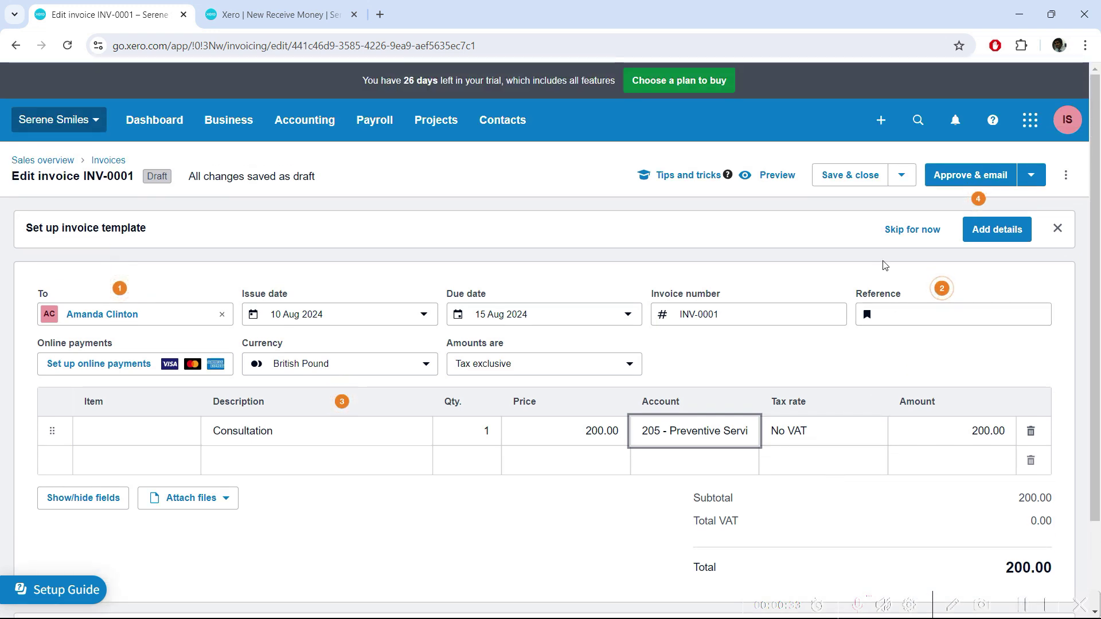
Show the Approve options under the Approve & email dropdown for INV-0001.
left_click(909, 183)
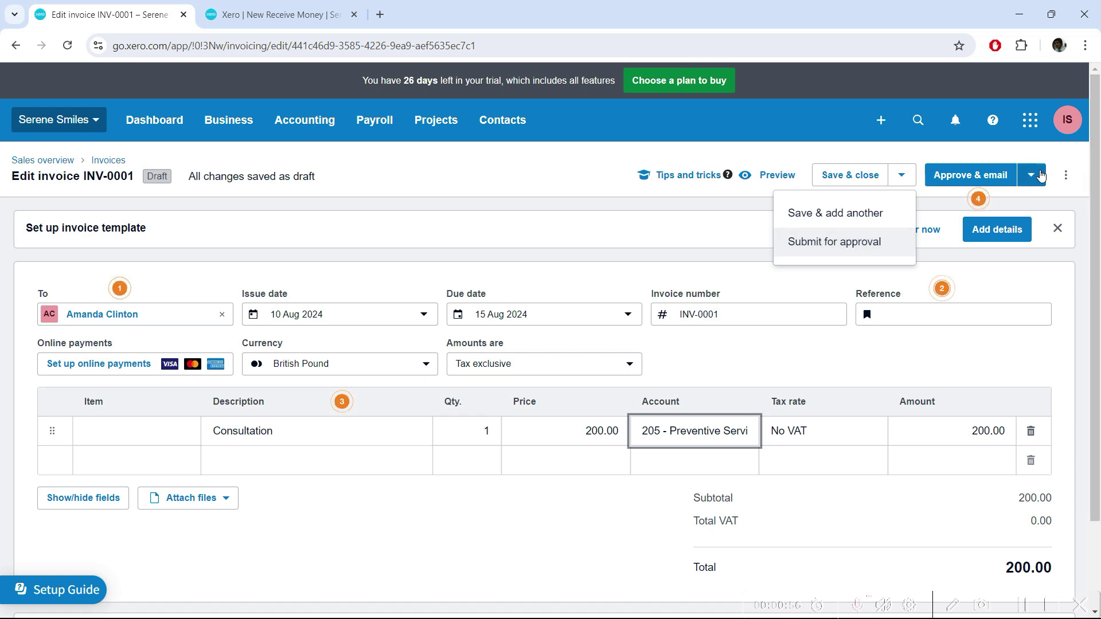
left_click(1039, 175)
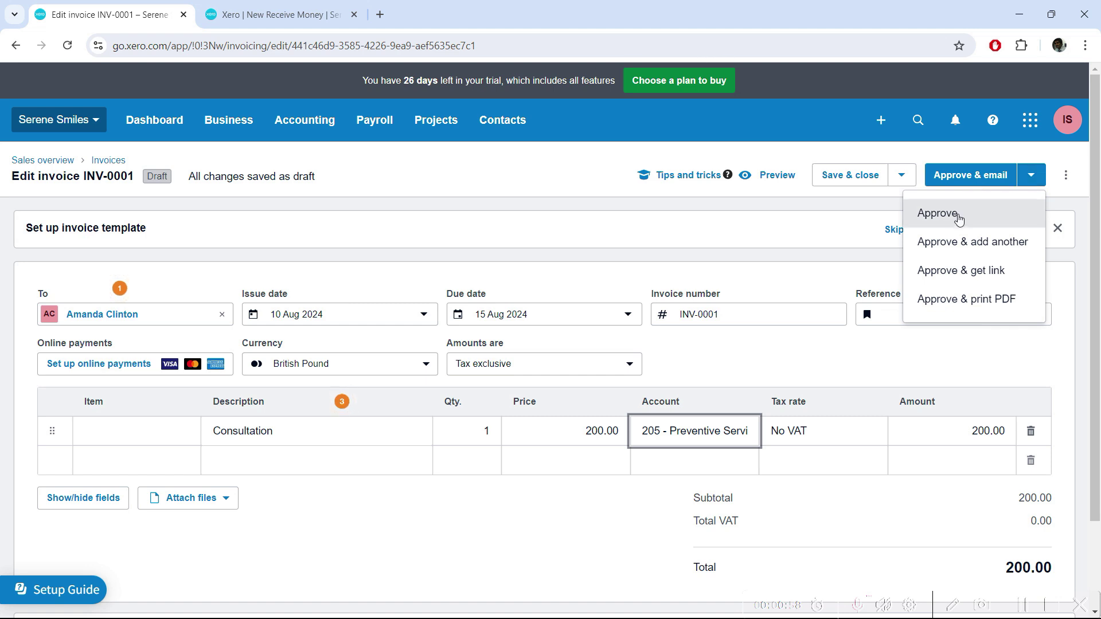
left_click(1035, 179)
left_click(1036, 179)
Approve INV-0001 without emailing it and skip the first-invoice survey.
left_click(943, 219)
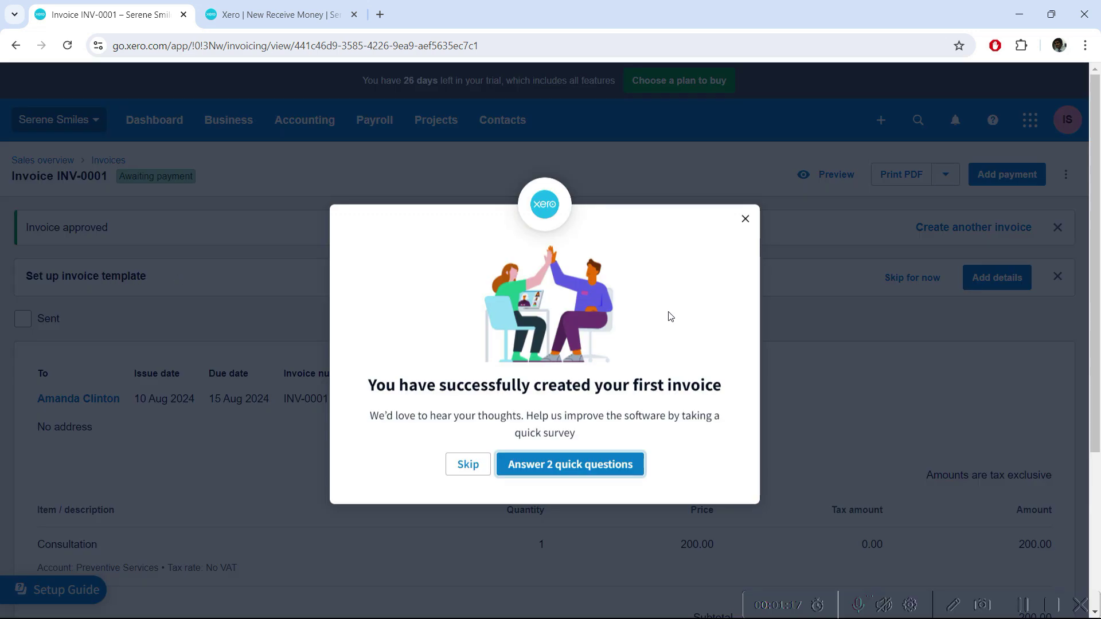
left_click(466, 466)
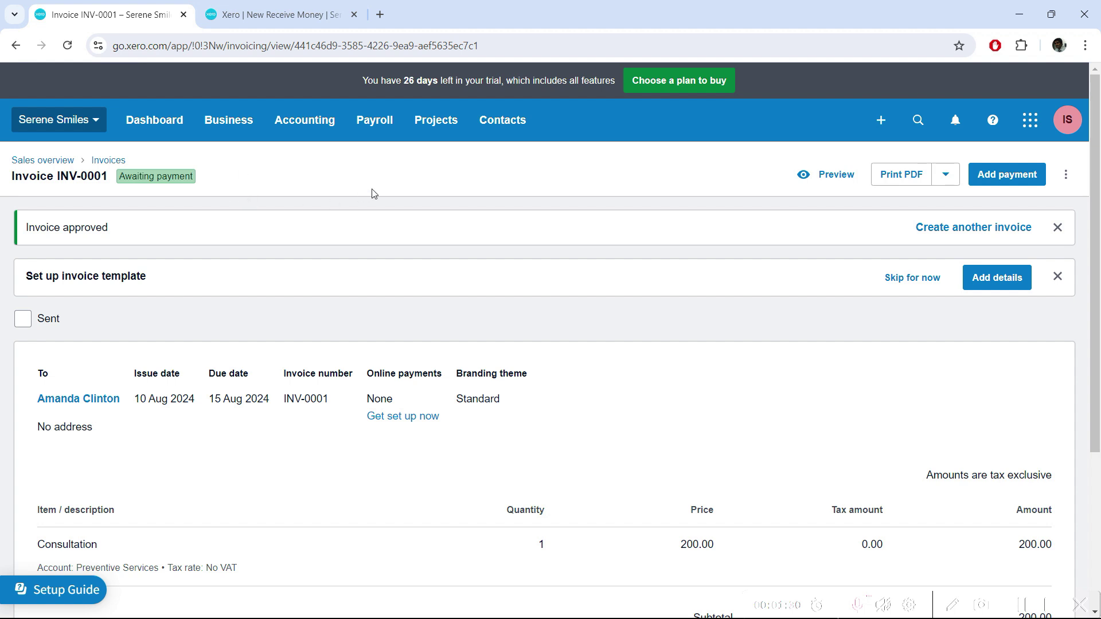
left_click_drag(1095, 298, 1099, 397)
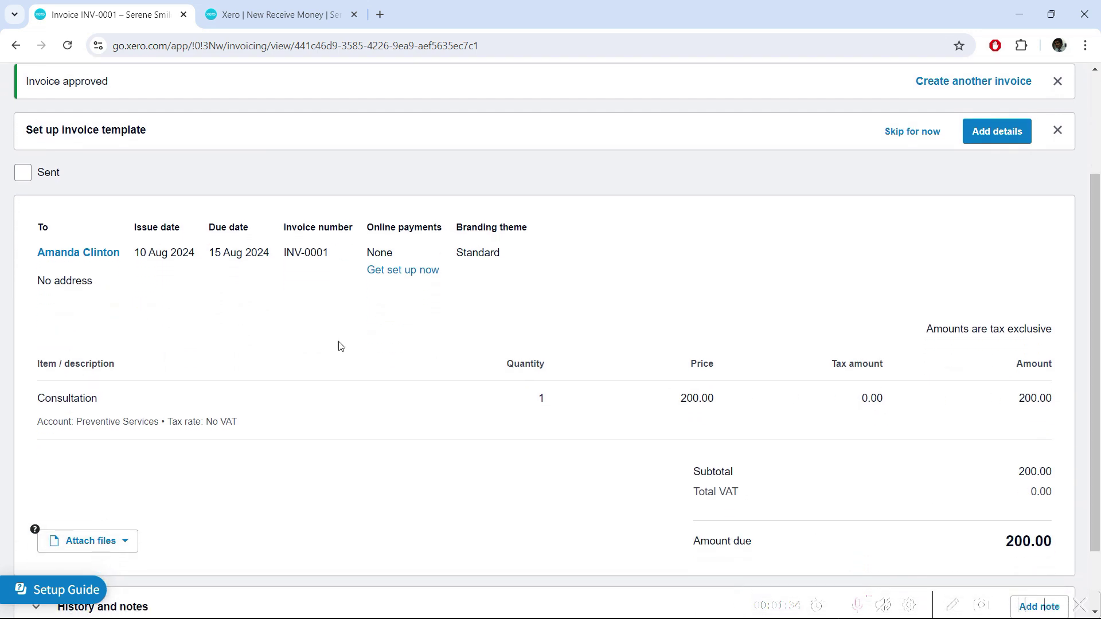
scroll(826, 445, "up", 3)
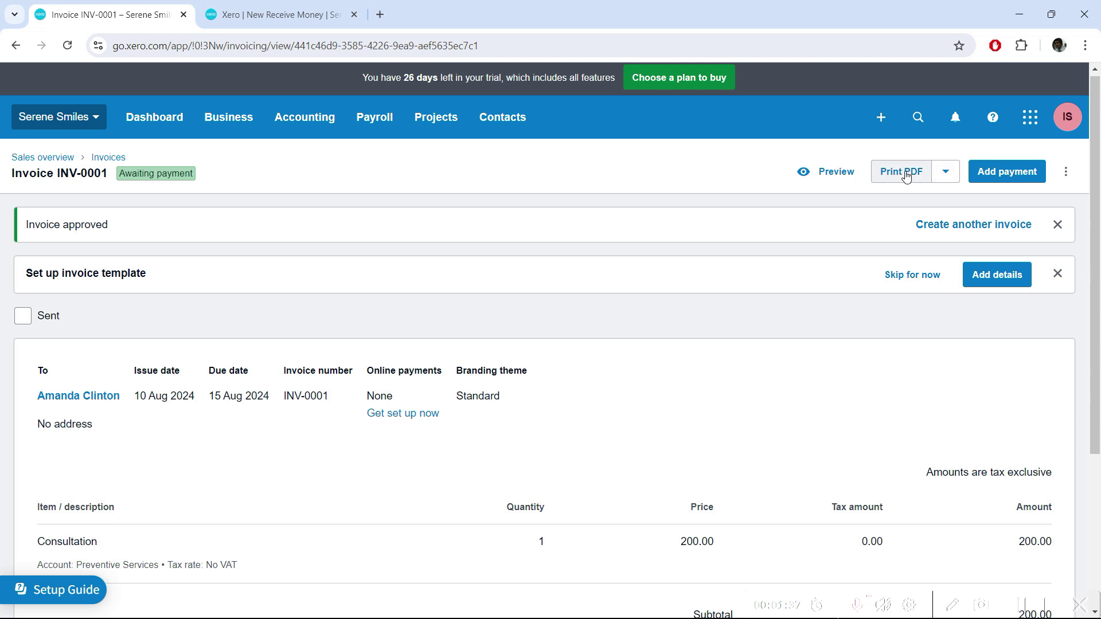
Review the approved invoice, showing Awaiting payment with 200.00 due.
left_click(946, 179)
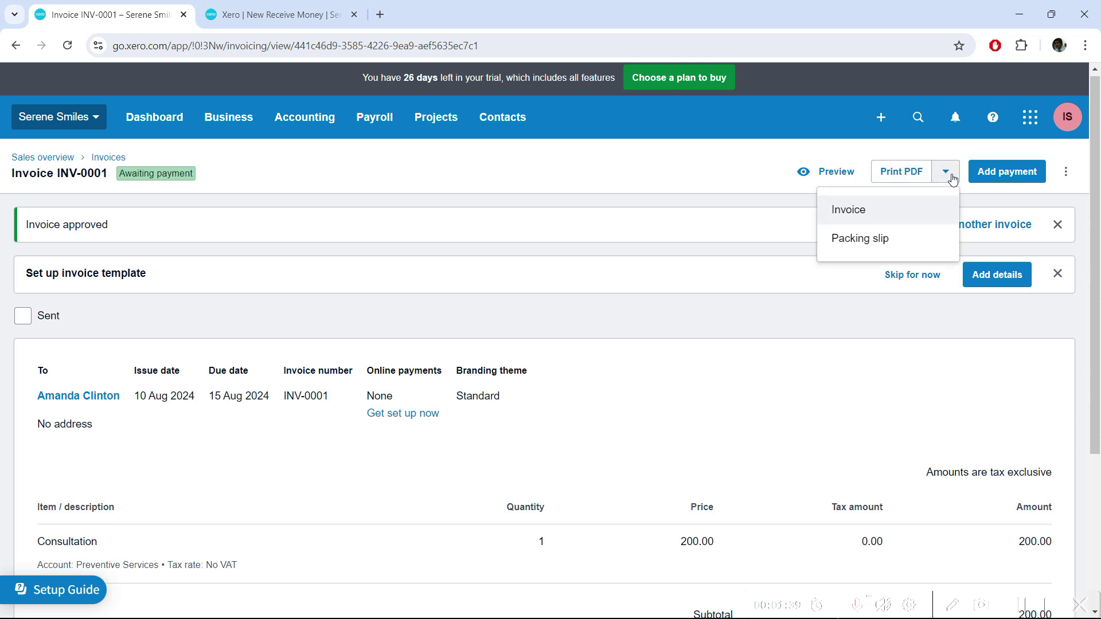
left_click(683, 212)
scroll(636, 315, "down", 3)
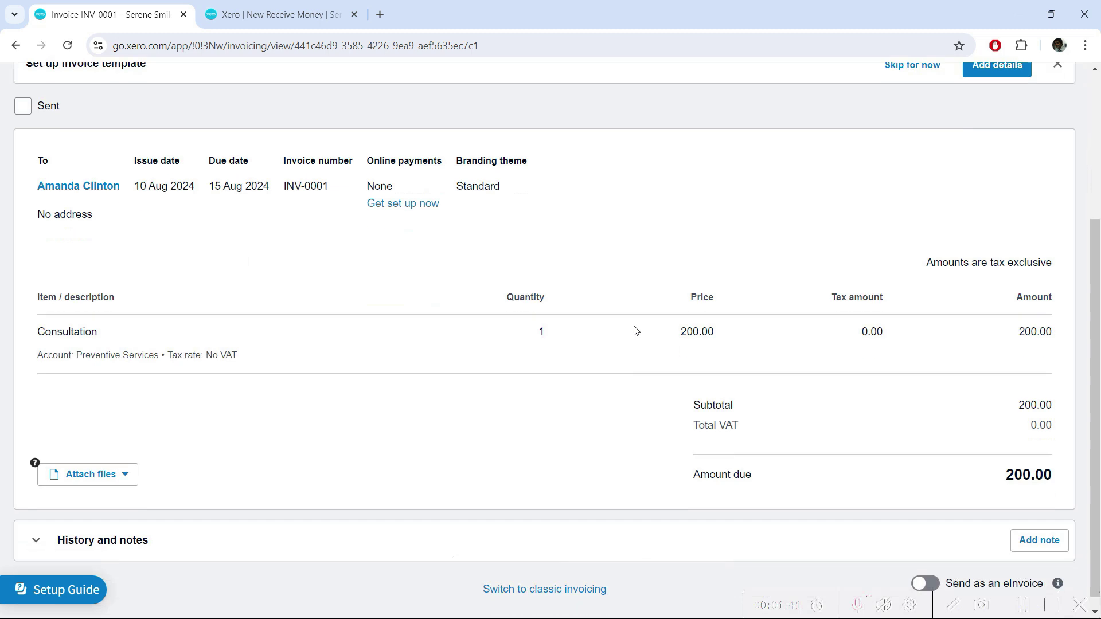
left_click_drag(1098, 421, 1098, 286)
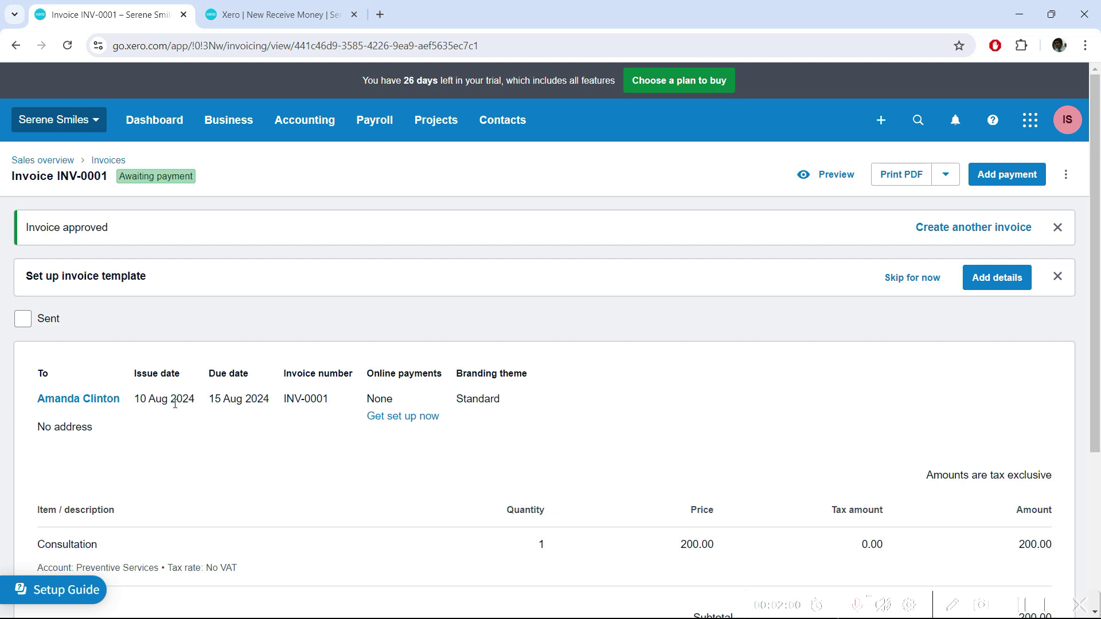
scroll(136, 294, "down", 1)
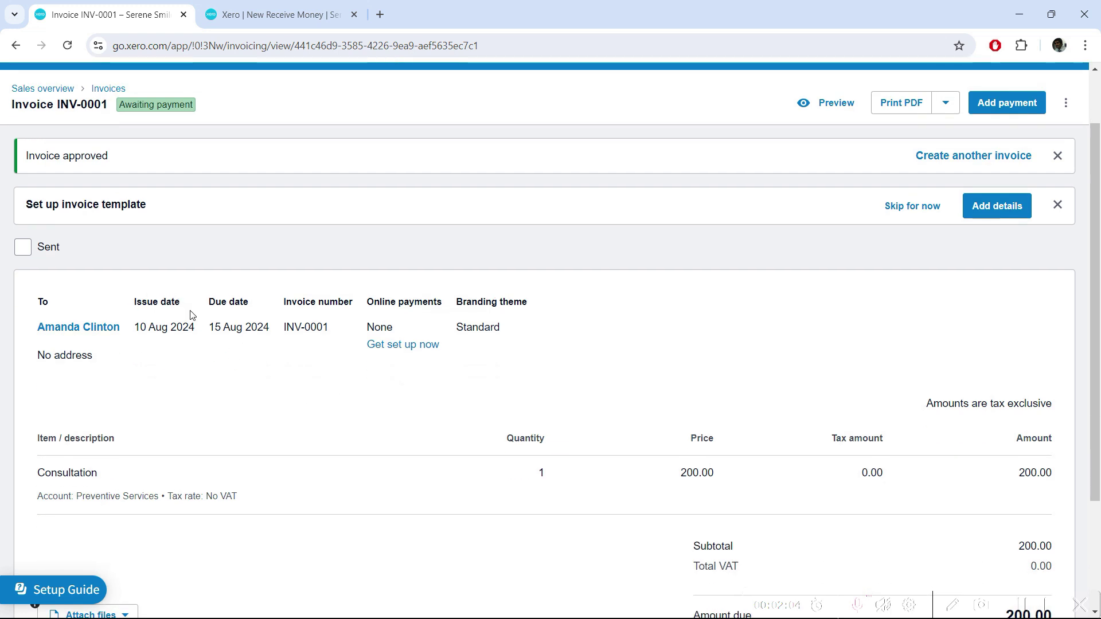
scroll(229, 364, "up", 1)
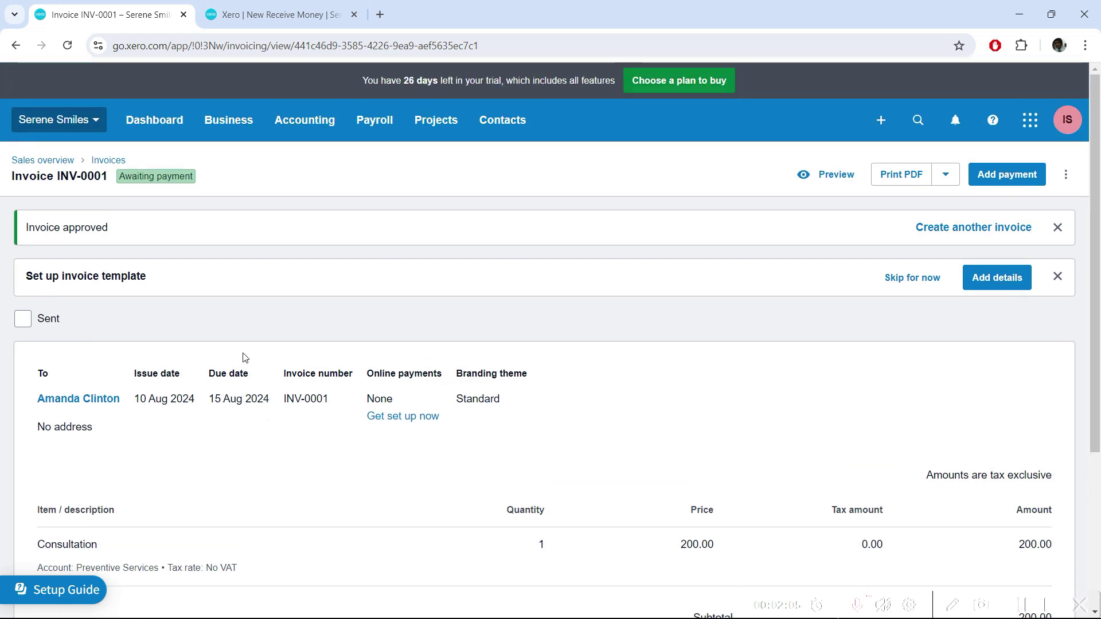
Open Balance Sheet and Profit and Loss in new tabs, closing the Receive Money tab.
left_click(316, 122)
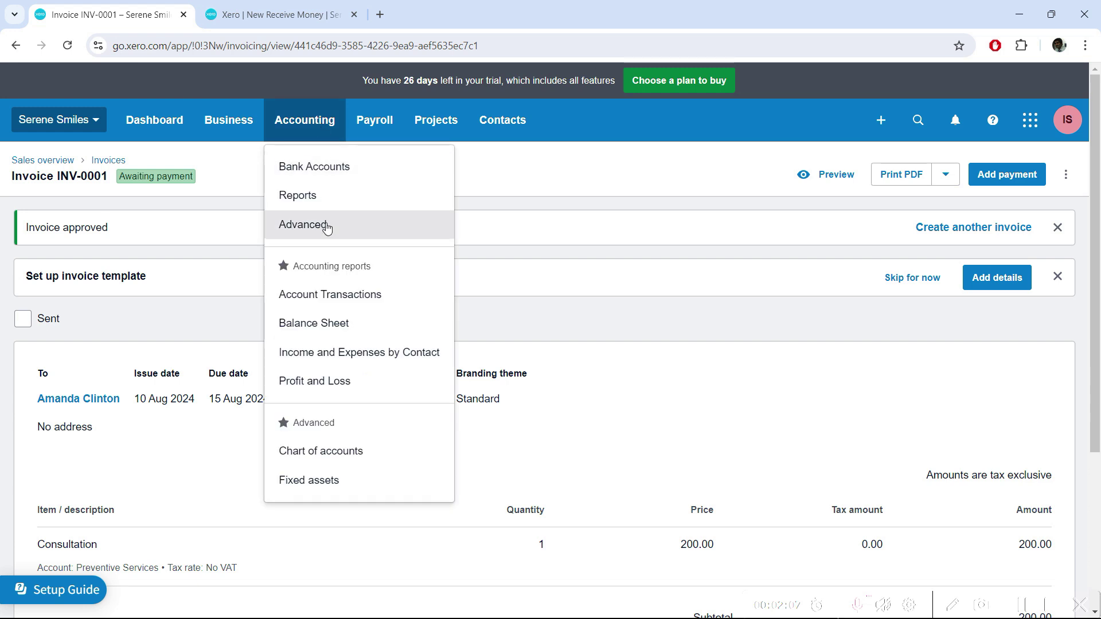
right_click(325, 323)
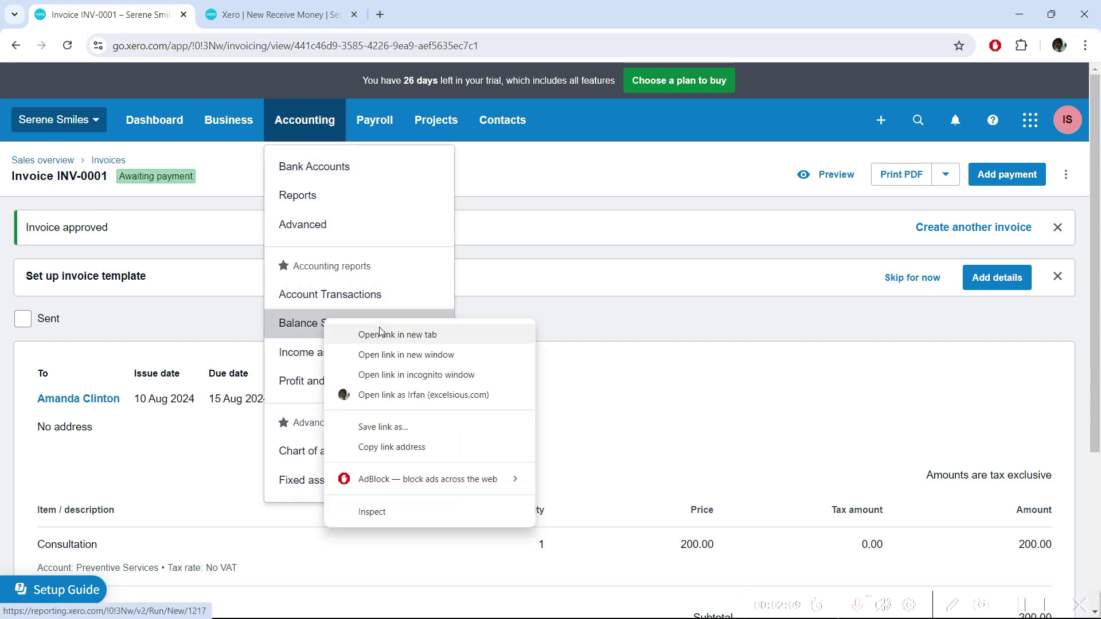
left_click(370, 333)
right_click(339, 381)
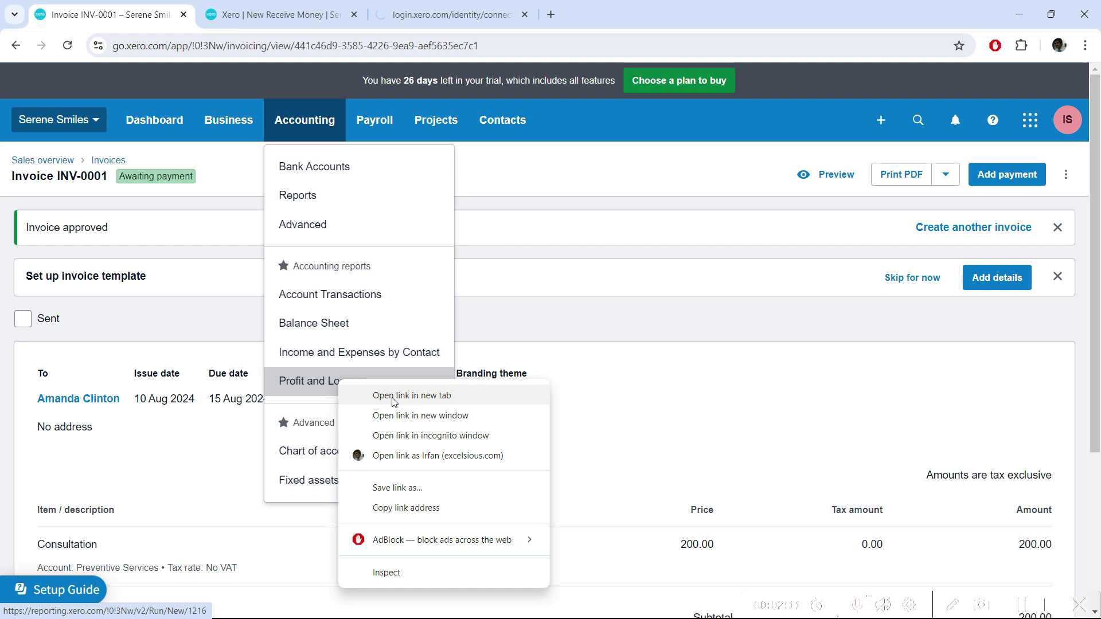
left_click(394, 395)
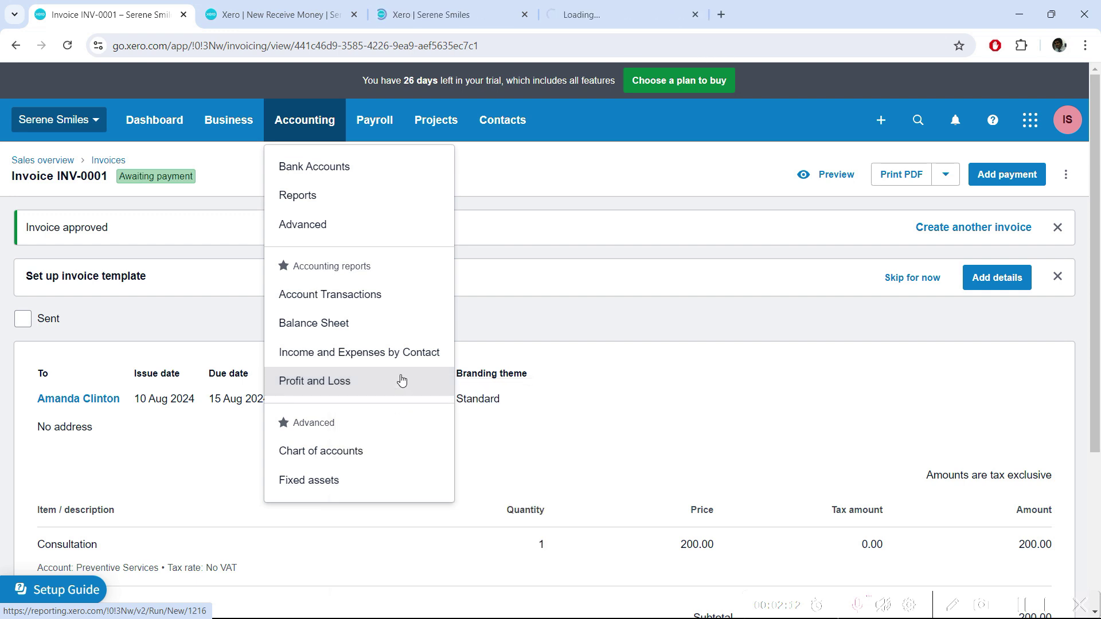
left_click(354, 15)
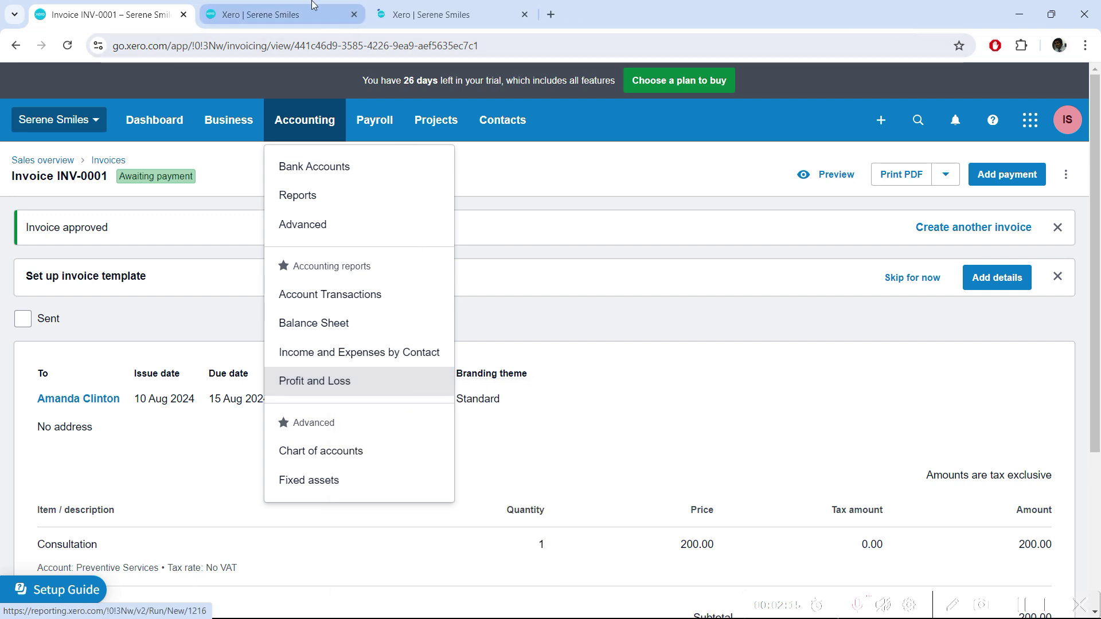
left_click(314, 7)
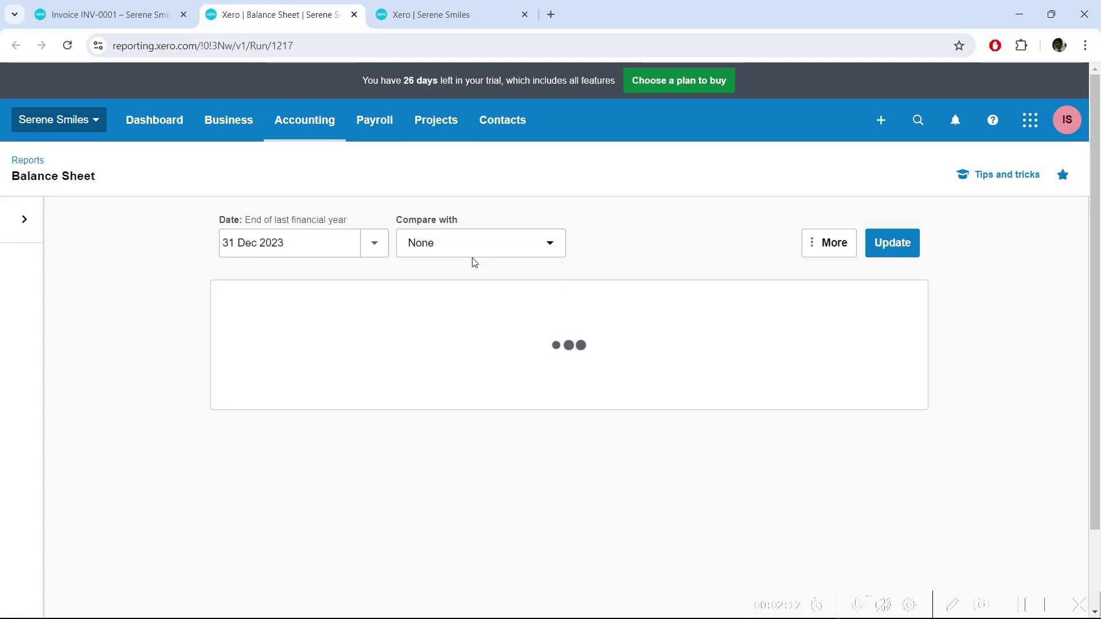
Rerun the Balance Sheet as at today, 10 Aug 2024.
left_click(372, 250)
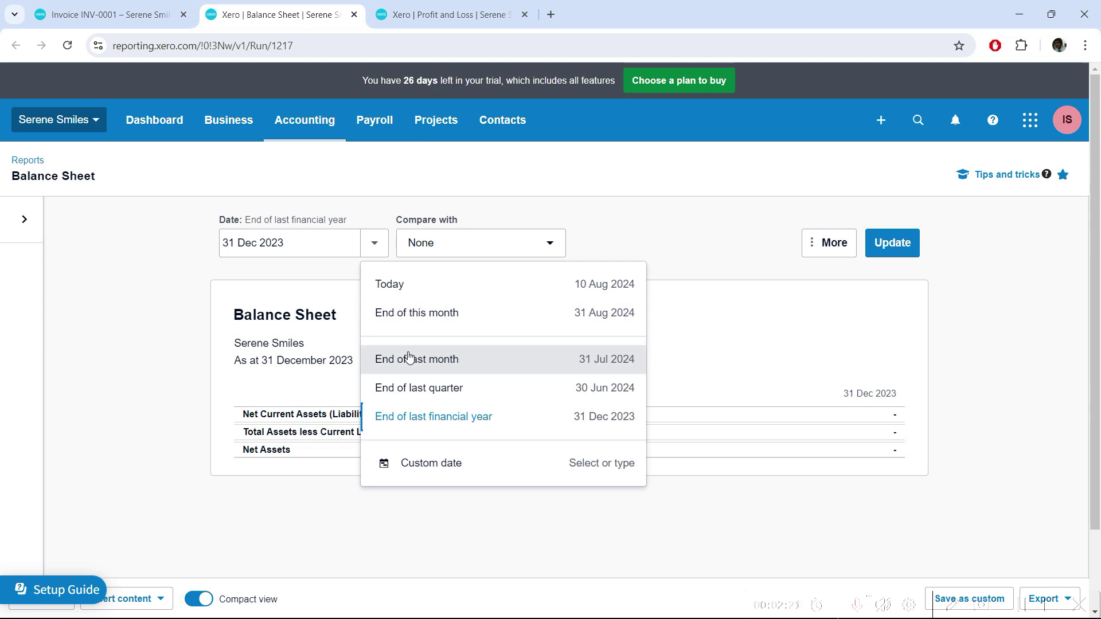
left_click(377, 284)
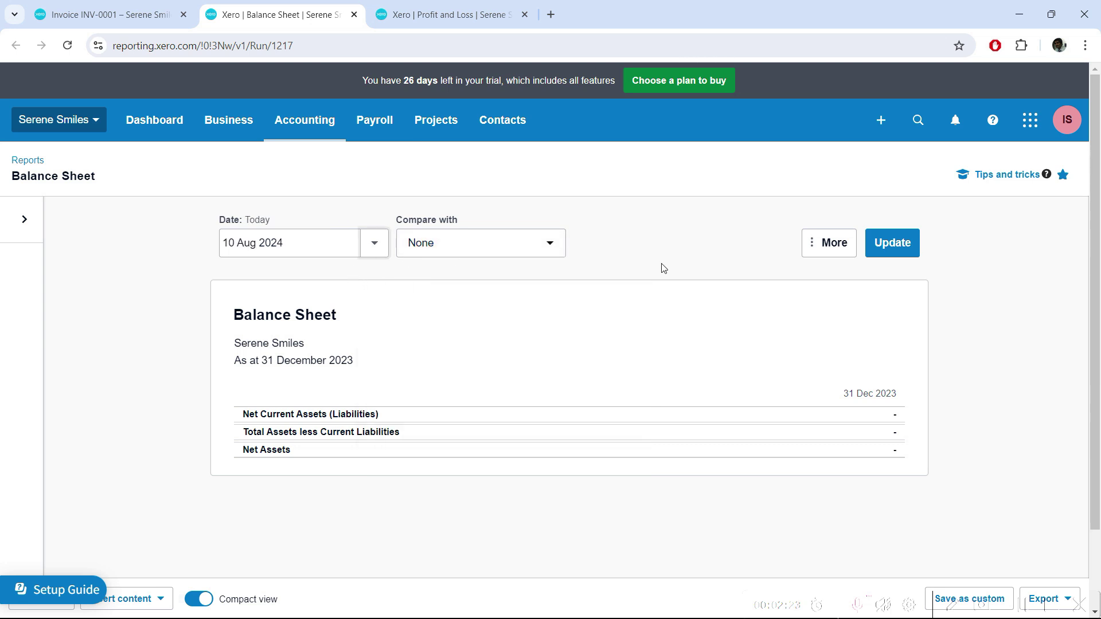
left_click(886, 251)
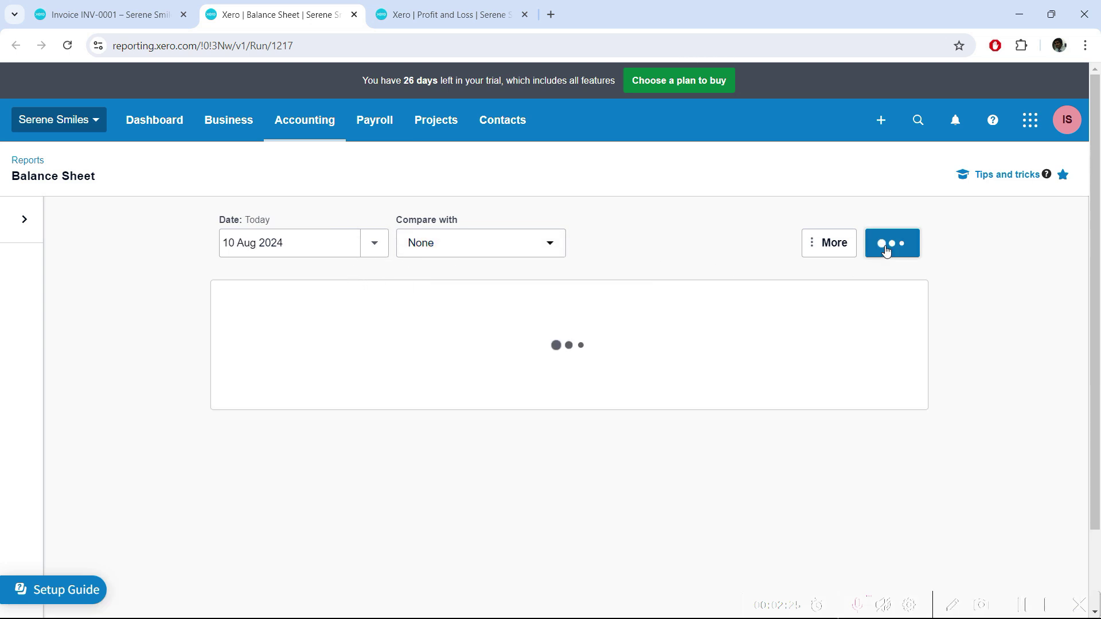
scroll(214, 446, "down", 1)
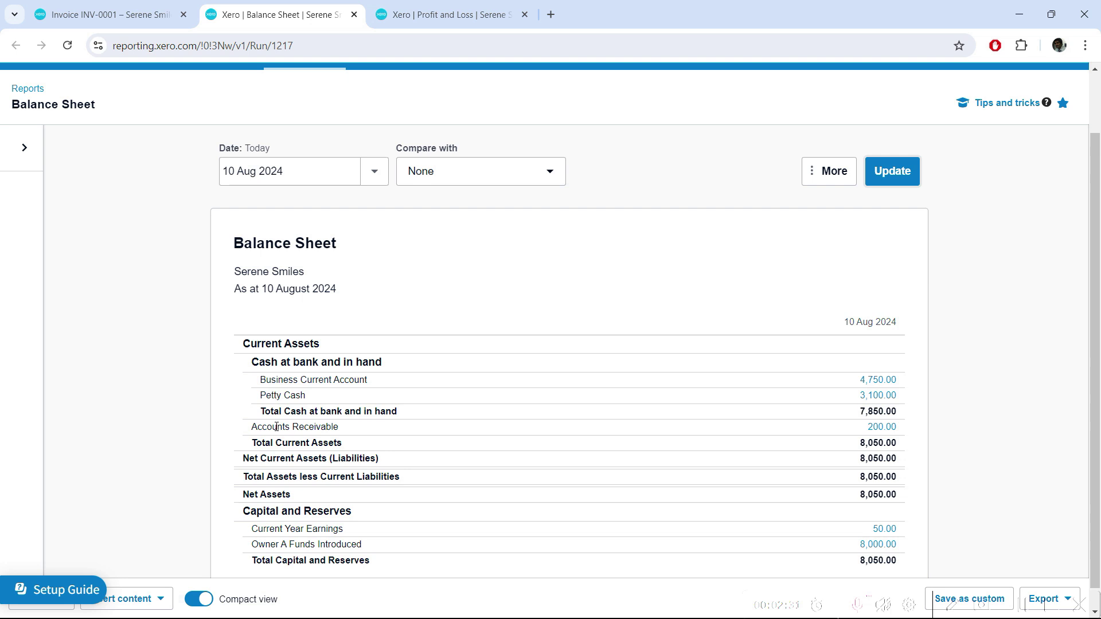
Highlight the Accounts Receivable line of 200.00, then go to the Profit and Loss report.
left_click_drag(249, 431, 345, 431)
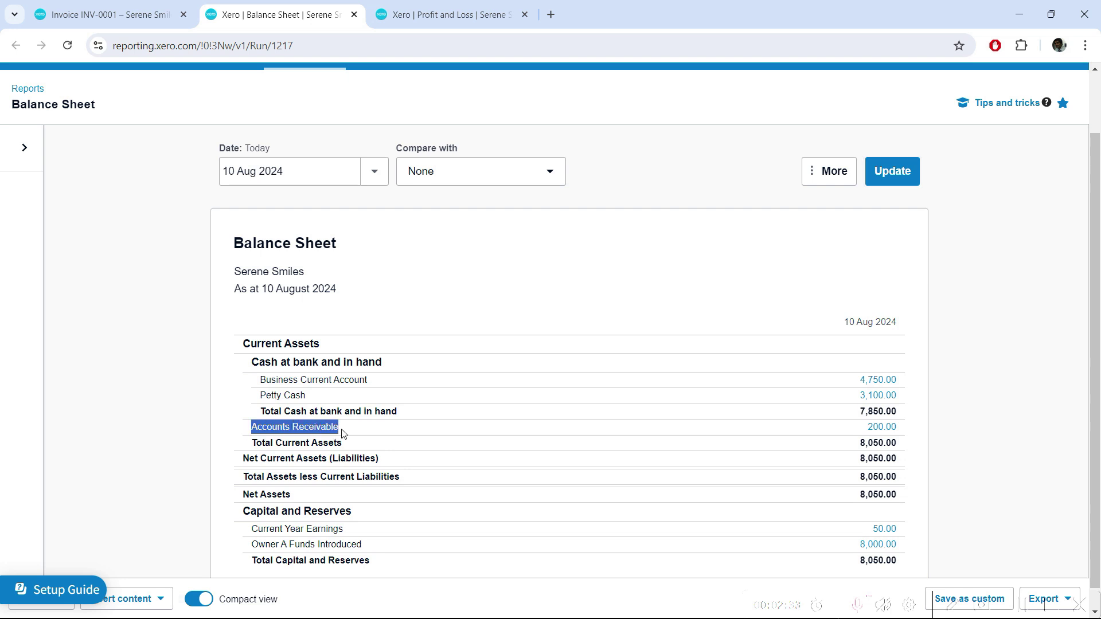
left_click(160, 411)
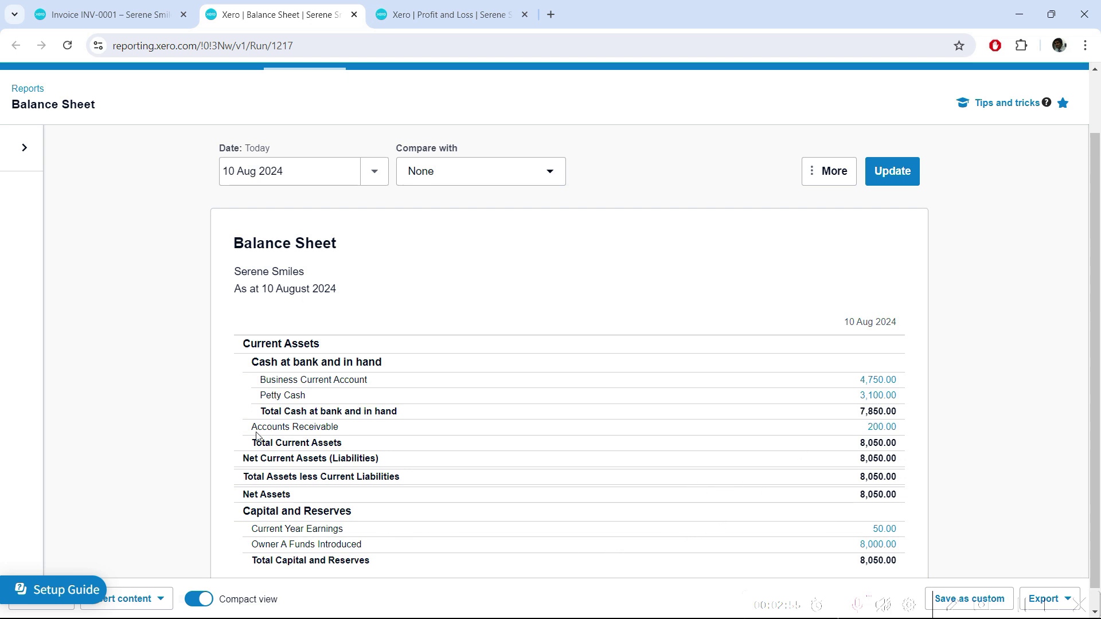
left_click_drag(253, 429, 340, 429)
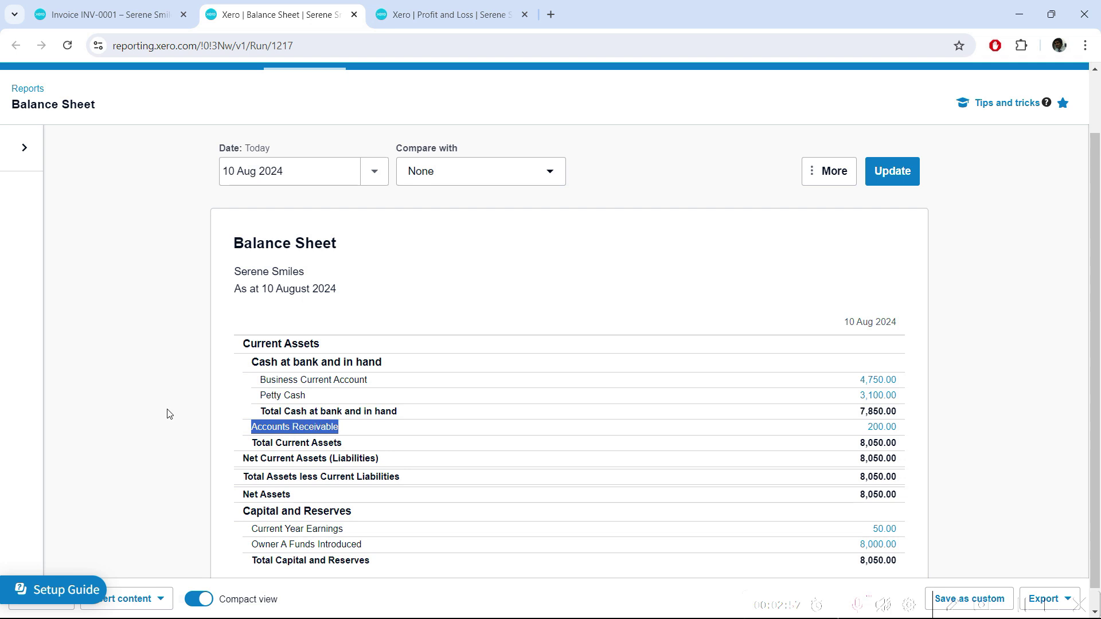
left_click(122, 400)
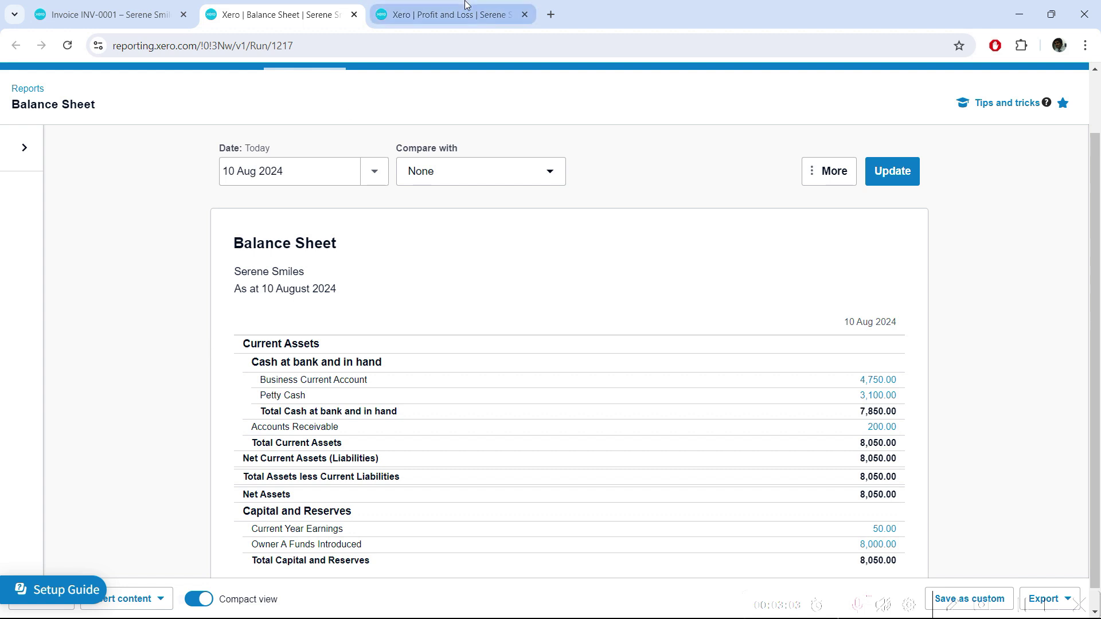
mouse_move(455, 10)
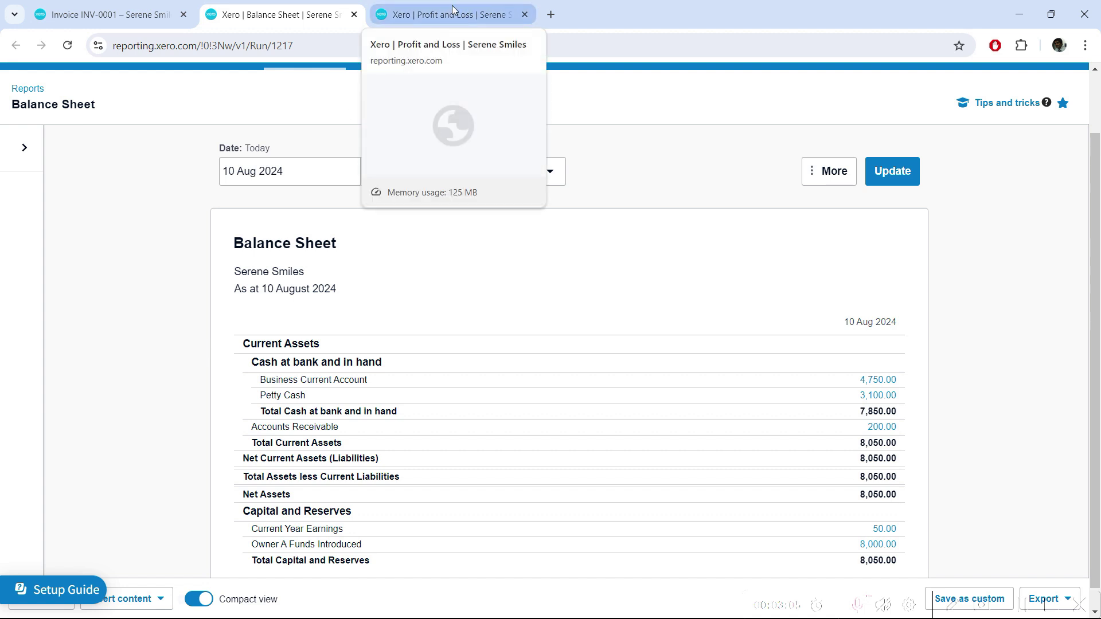
left_click(454, 10)
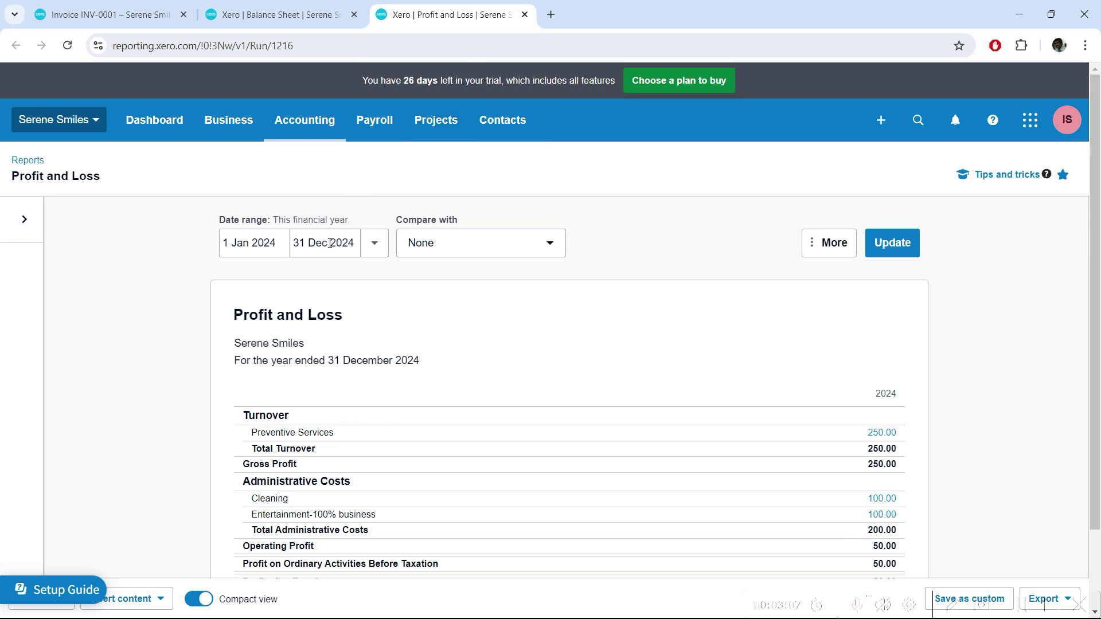
Set the Profit and Loss date range to 10 Aug 2024 through 10 Aug 2024 and update.
left_click(238, 243)
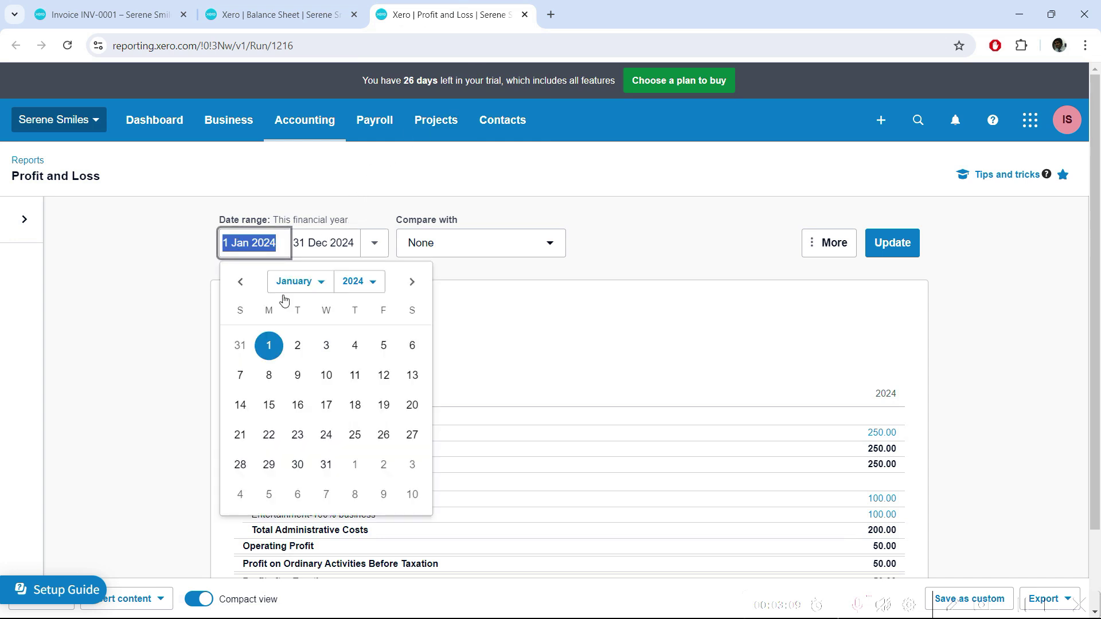
left_click(269, 345)
left_click(247, 244)
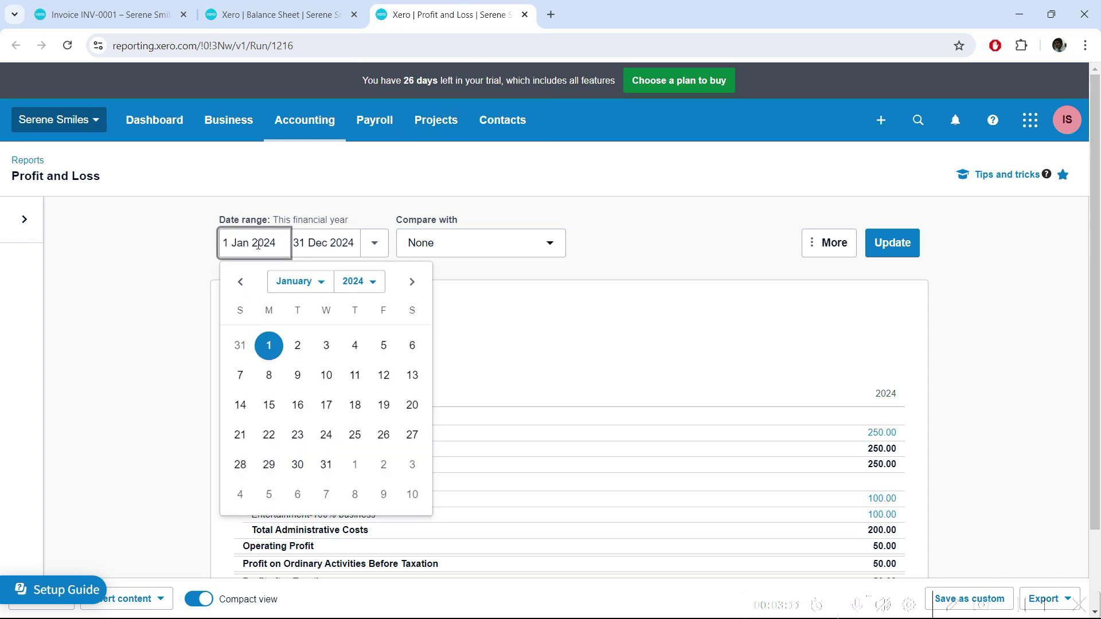
left_click_drag(253, 244, 197, 249)
type("10 Aug")
key("Tab")
type("10 Aug")
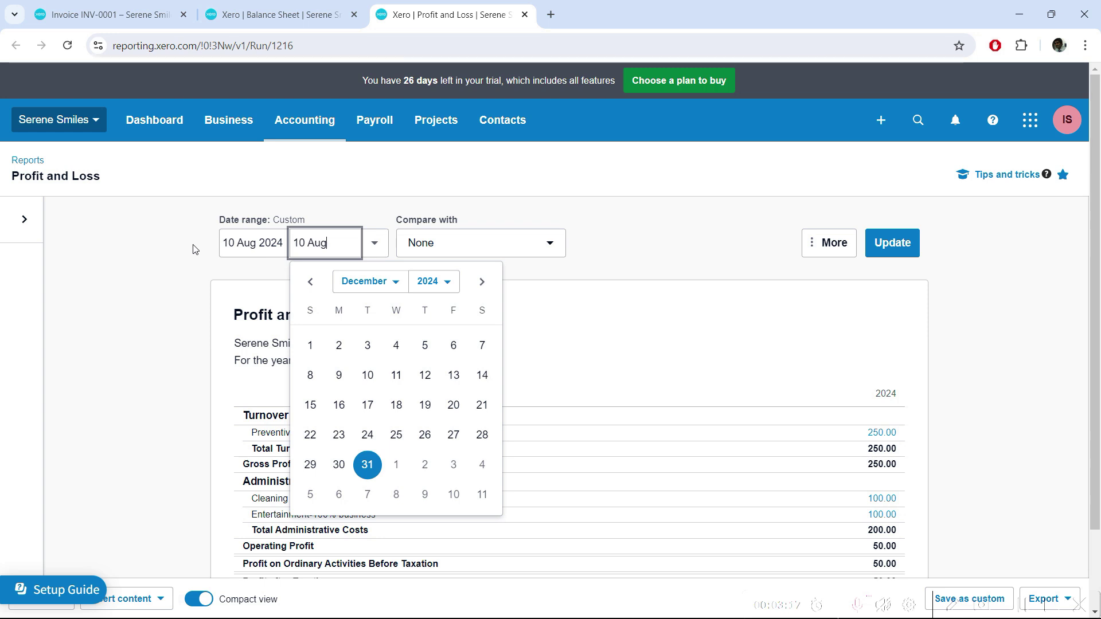
type(" 2024")
left_click(913, 252)
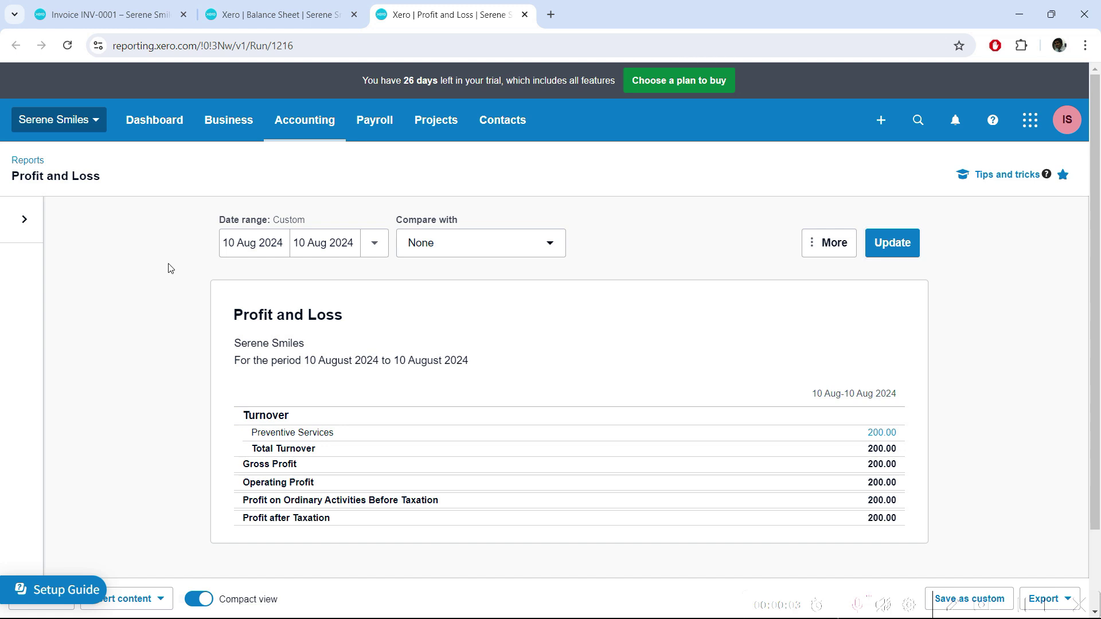
On invoice INV-0001, highlight the Preventive Services account on the line item.
left_click(135, 18)
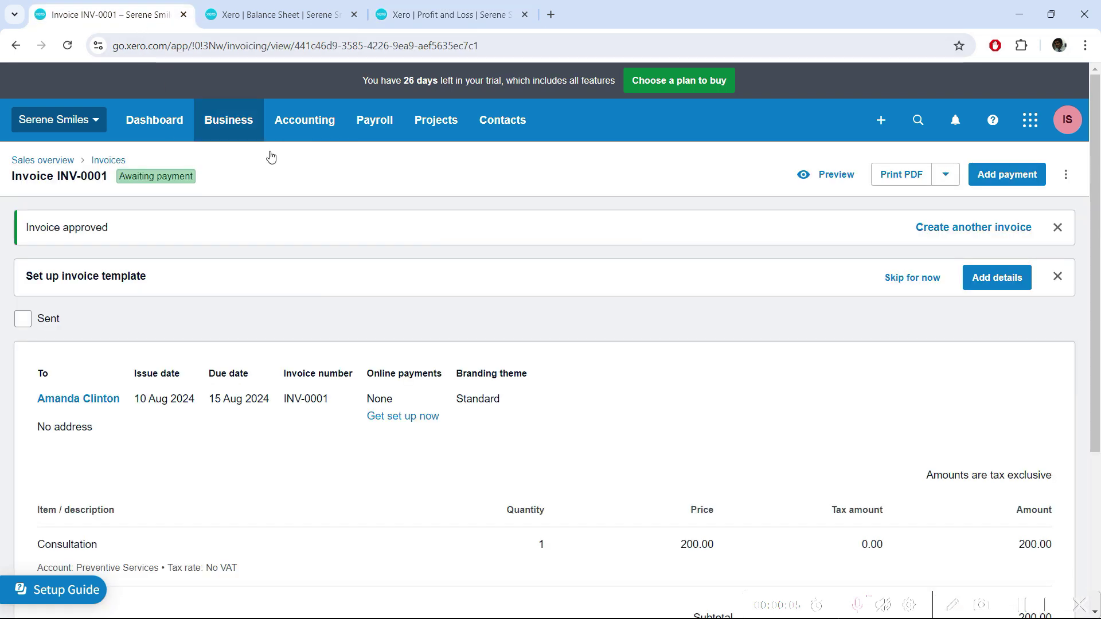
scroll(491, 289, "down", 3)
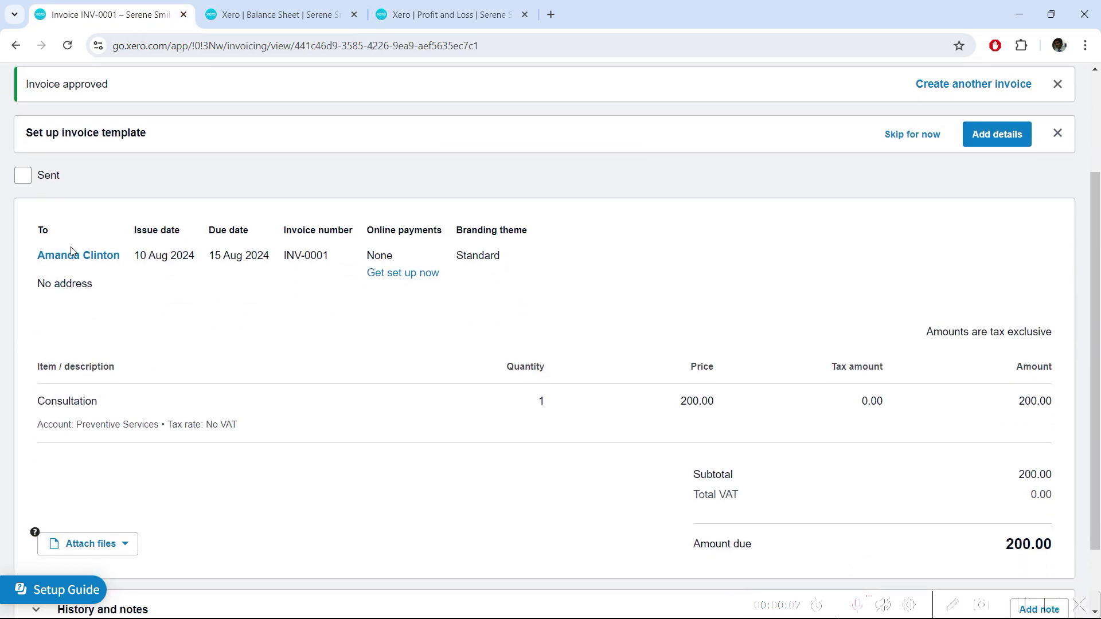
left_click_drag(76, 425, 158, 425)
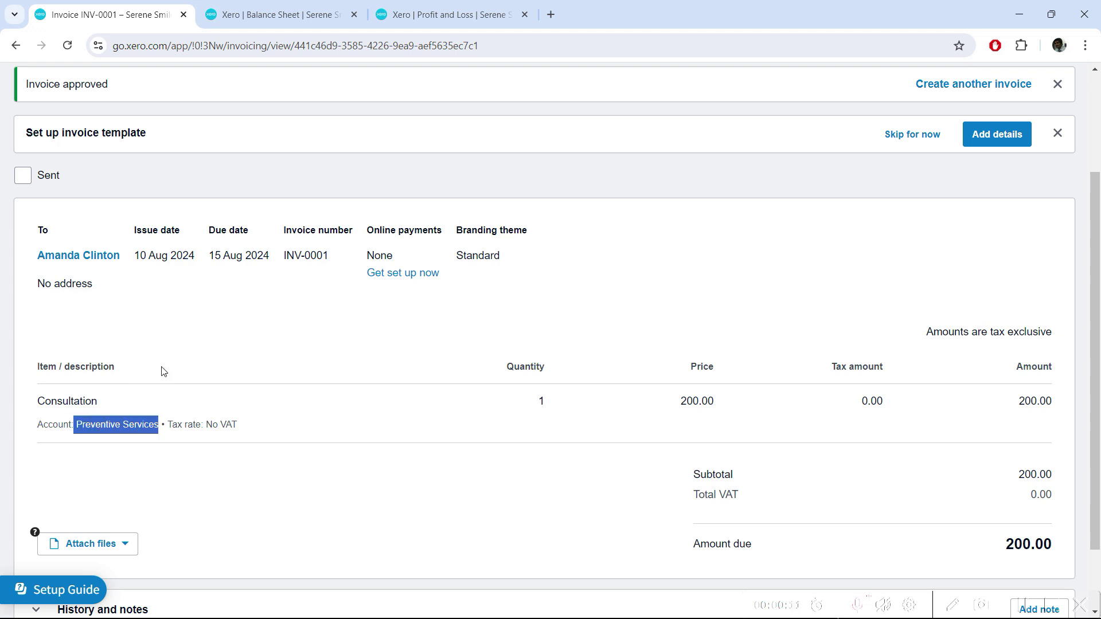
left_click(181, 362)
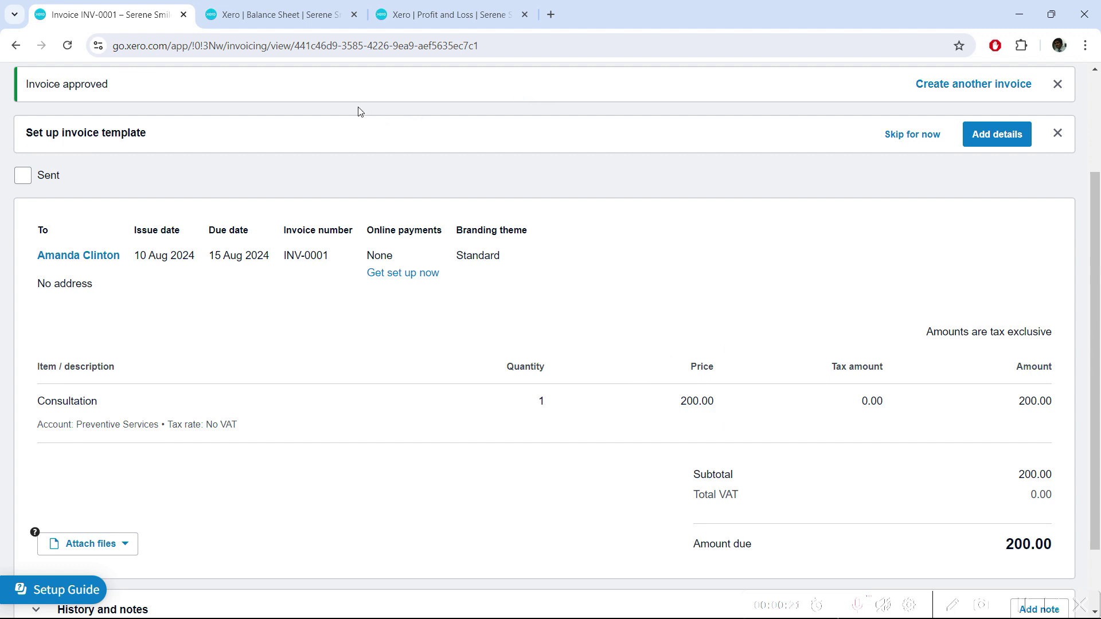
Compare the Balance Sheet and Profit and Loss reports, then return to invoice INV-0001.
left_click(298, 15)
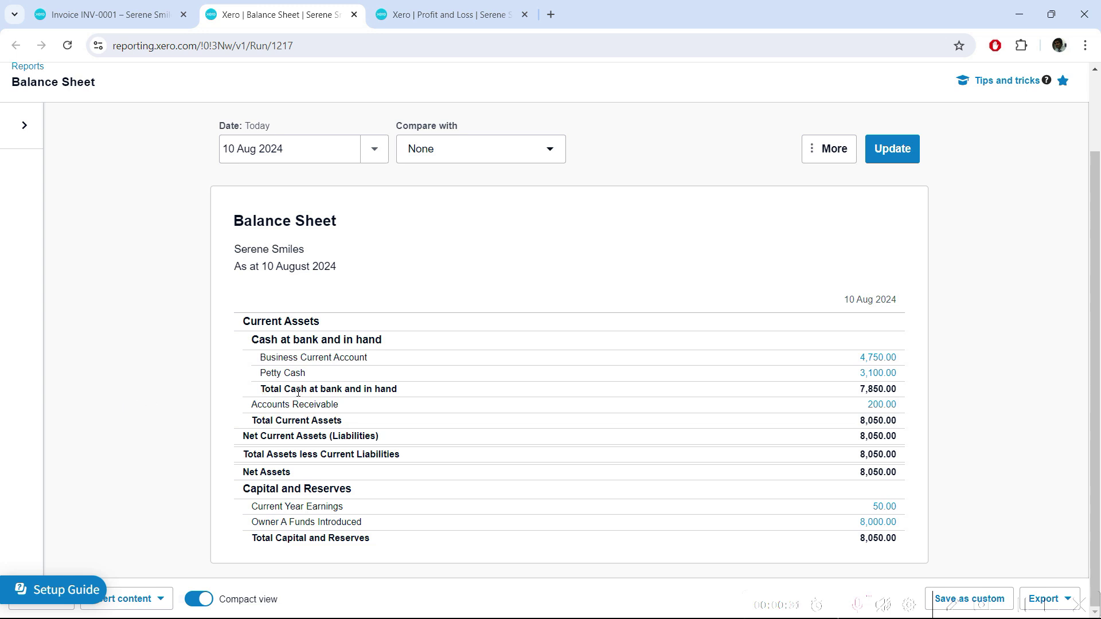
left_click(465, 12)
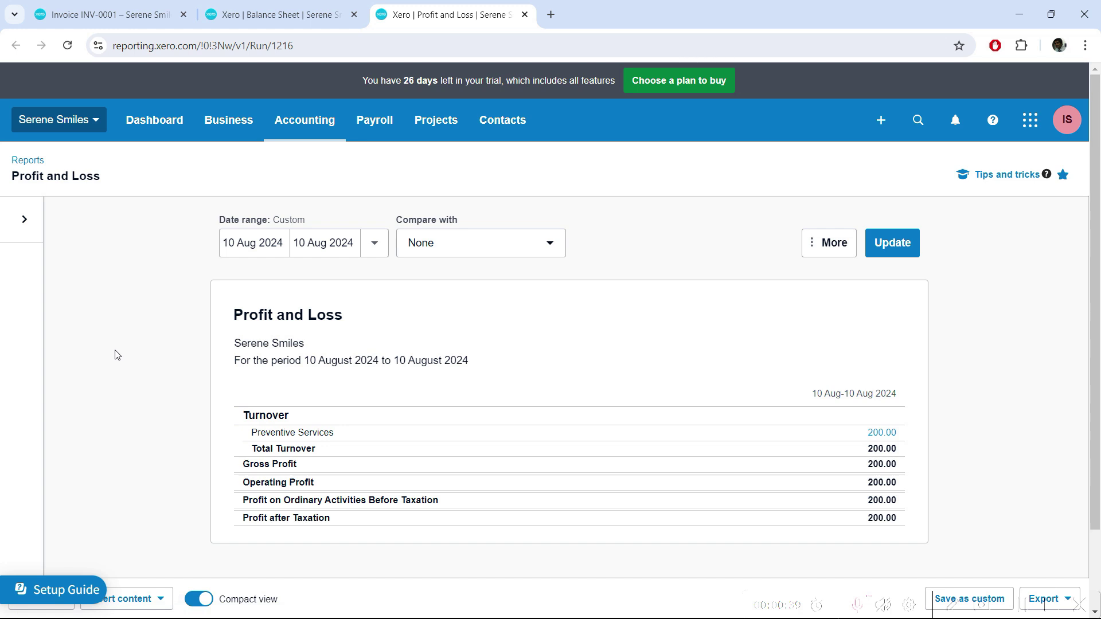
left_click(131, 8)
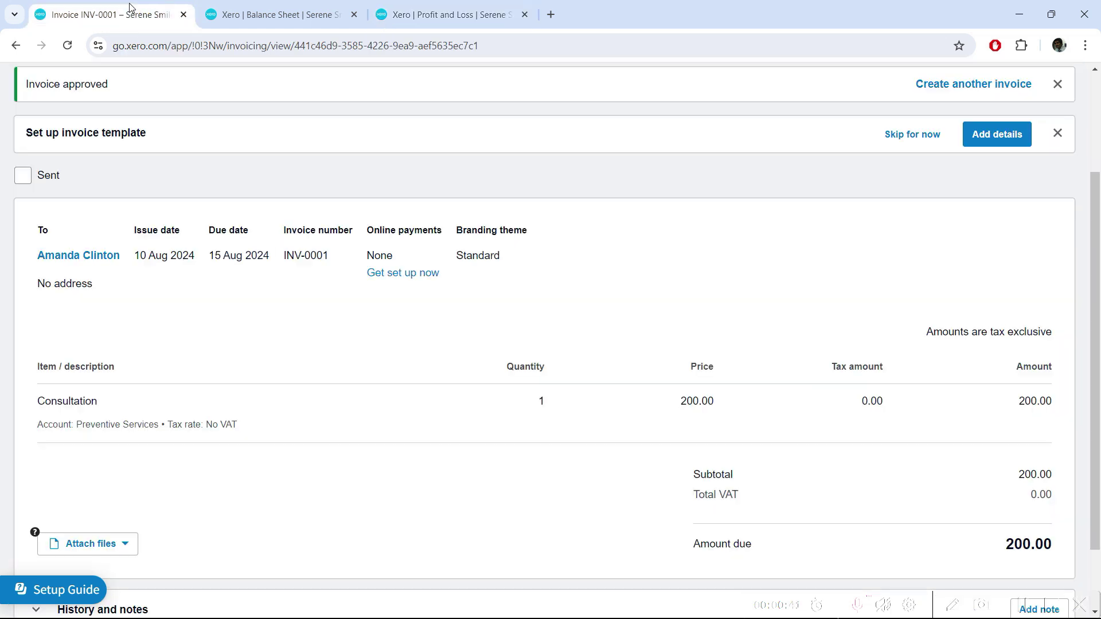
scroll(144, 271, "up", 1)
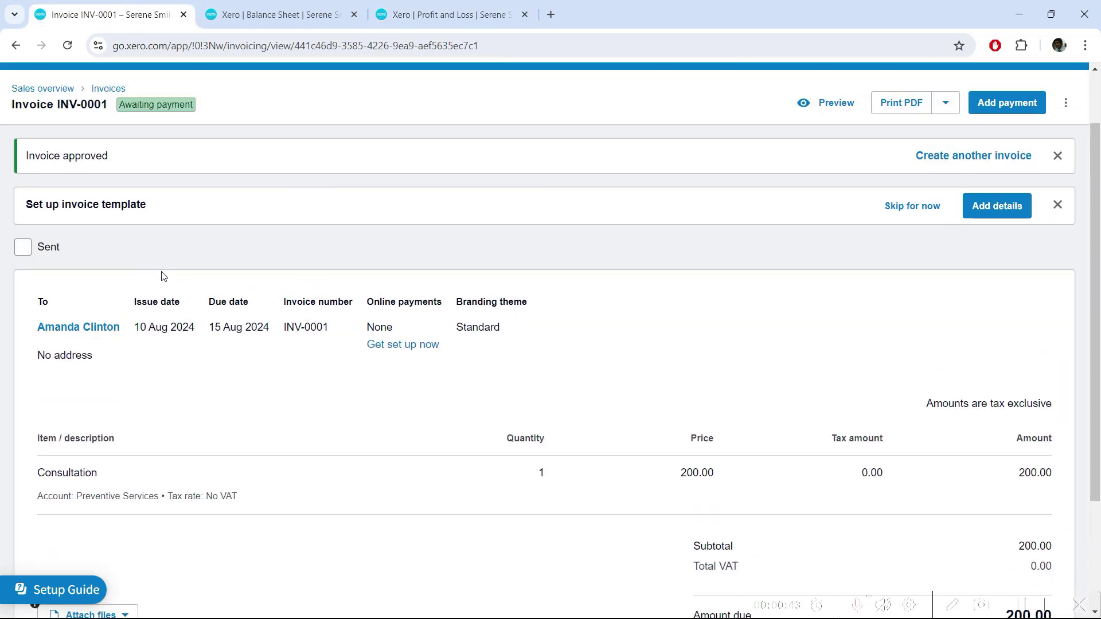
scroll(239, 280, "up", 1)
left_click(307, 126)
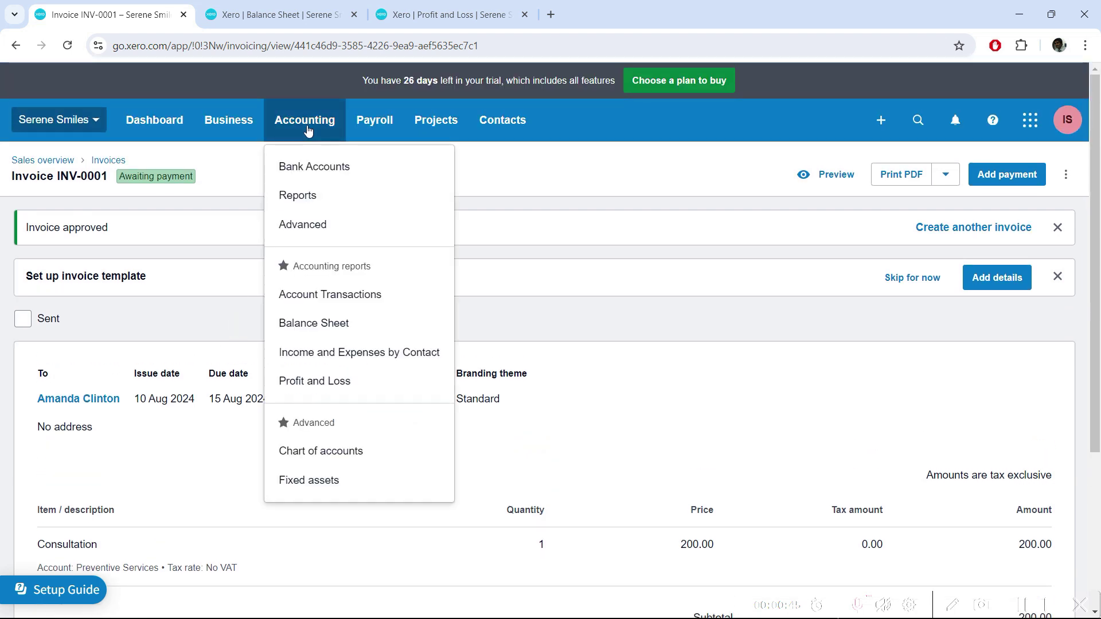
Open Income and Expenses by Contact in a new tab and drill into the customer's 200.00.
right_click(328, 354)
left_click(395, 365)
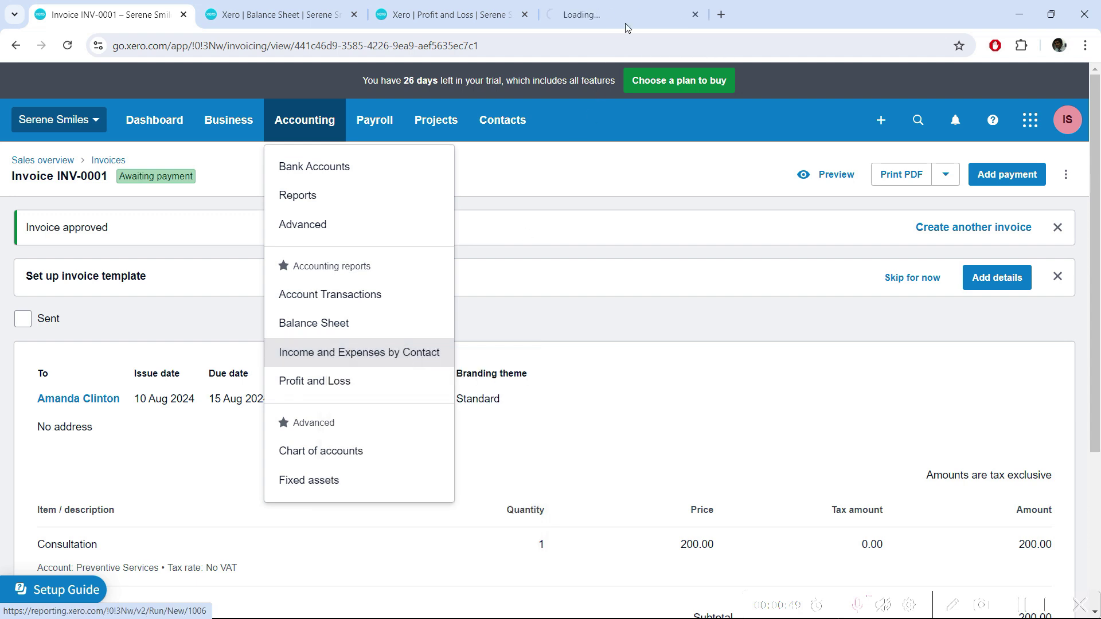
left_click(643, 8)
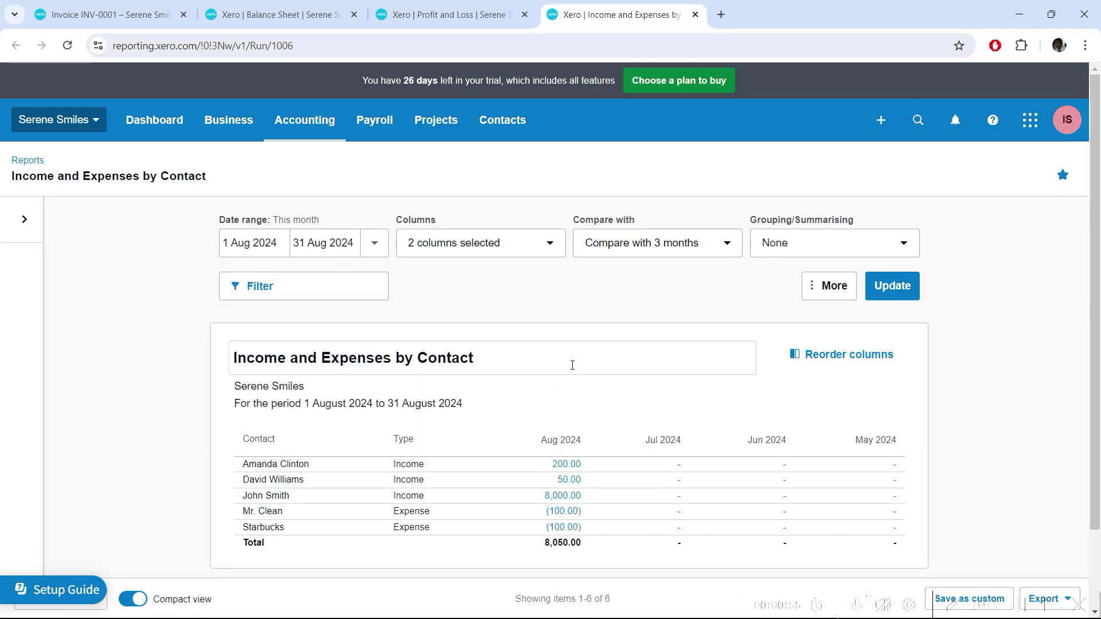
scroll(367, 344, "down", 2)
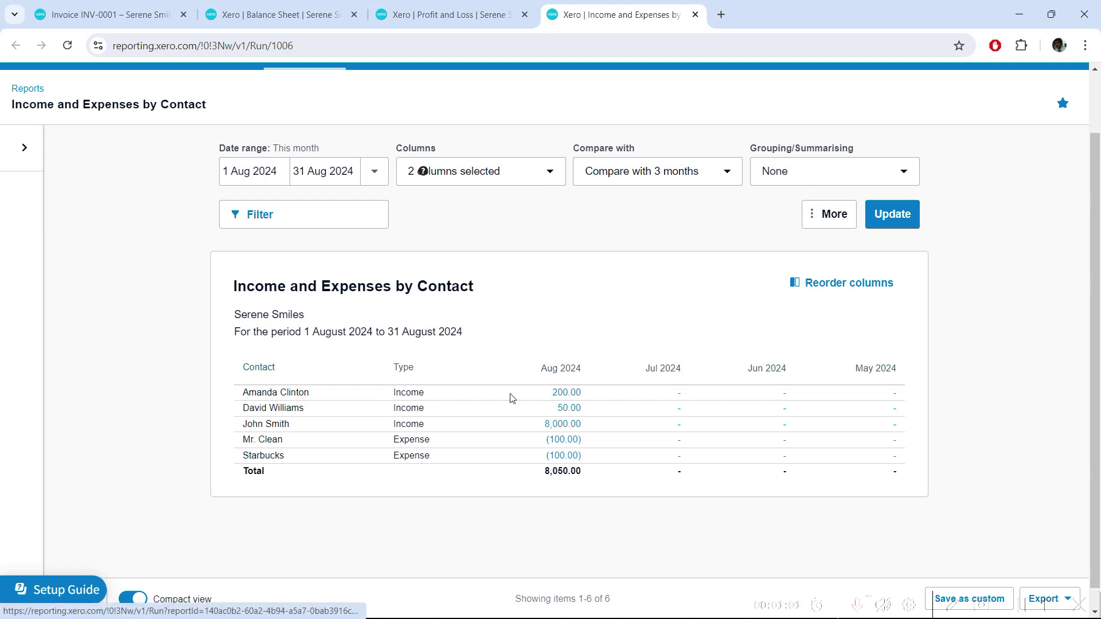
left_click(563, 397)
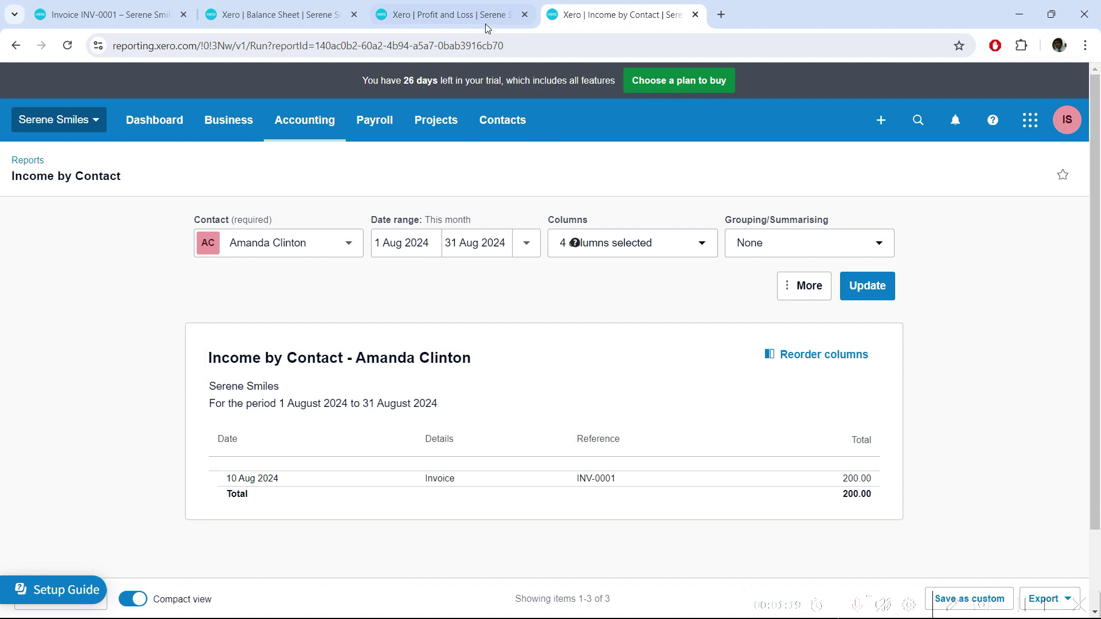
Go back to the Profit and Loss report for 10 Aug 2024.
left_click(459, 16)
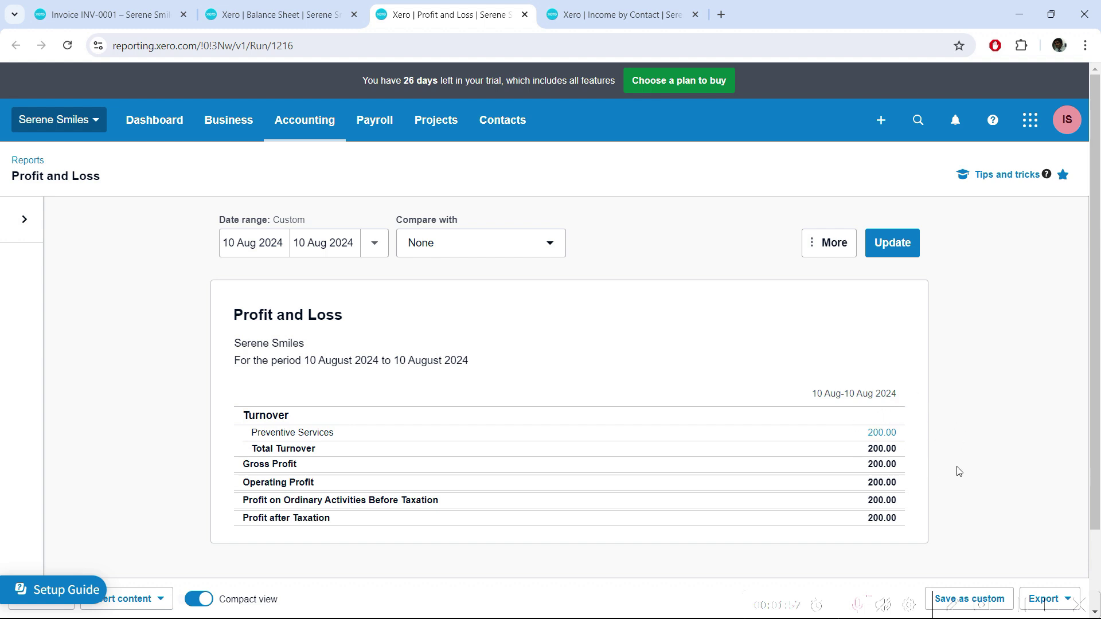
left_click(842, 252)
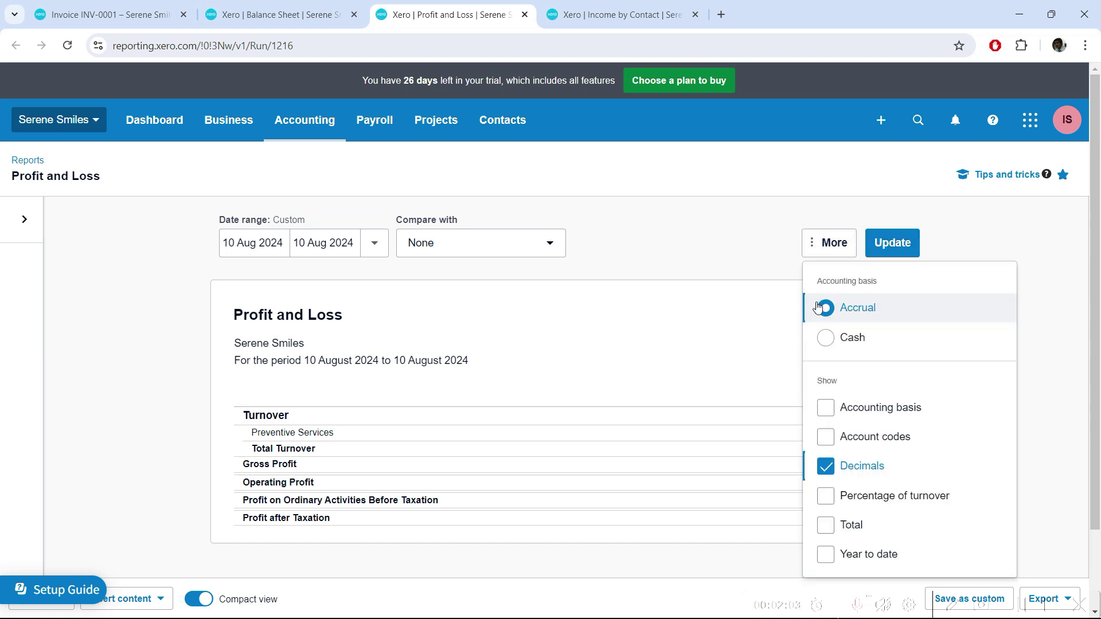
left_click(817, 343)
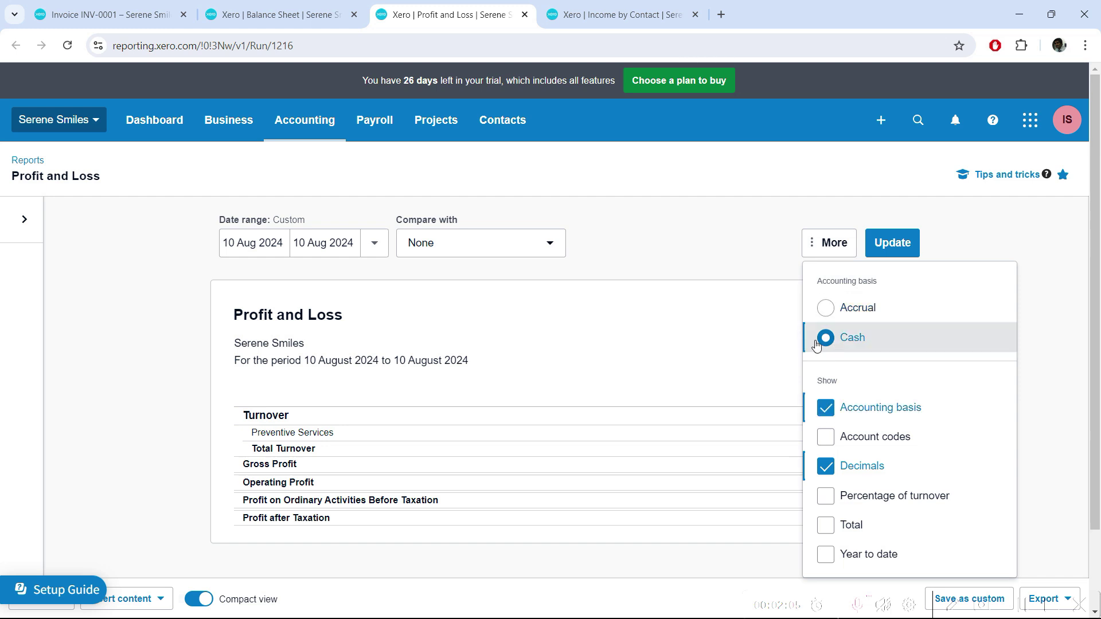
left_click(1010, 243)
left_click(892, 247)
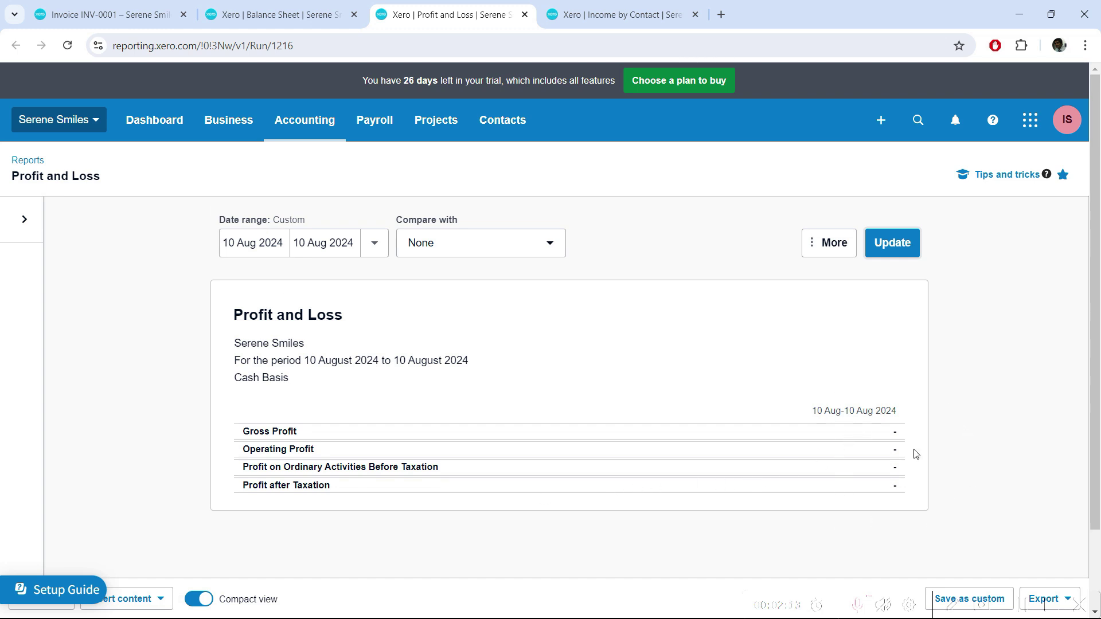
left_click(824, 244)
left_click(826, 310)
left_click(907, 239)
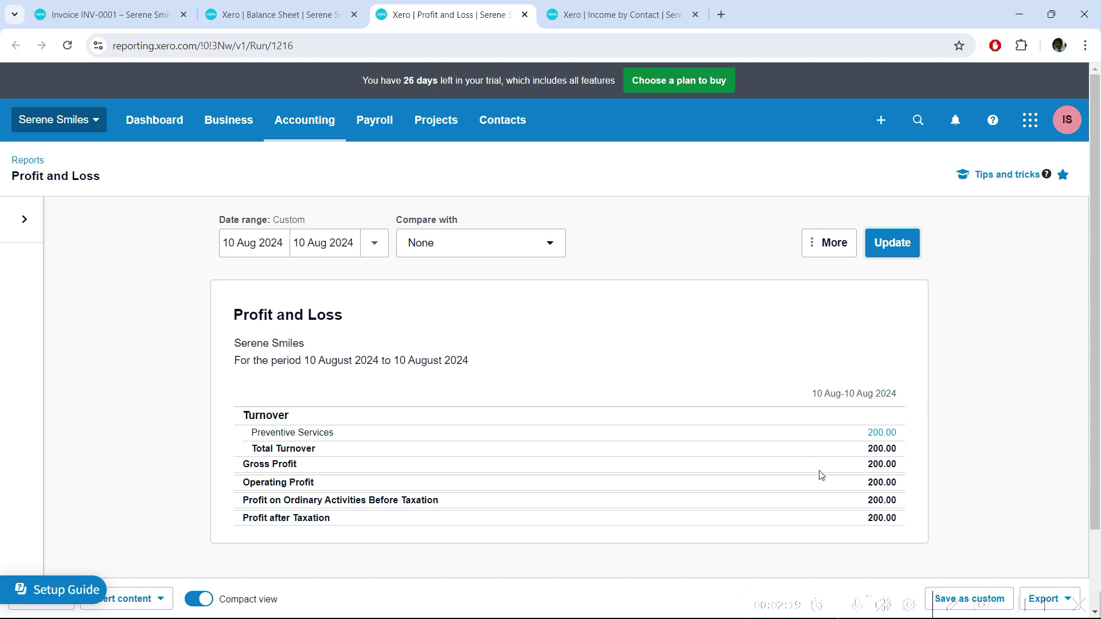
Return to invoice INV-0001 and view its 200.00 Consultation line item.
left_click(118, 19)
left_click(7, 259)
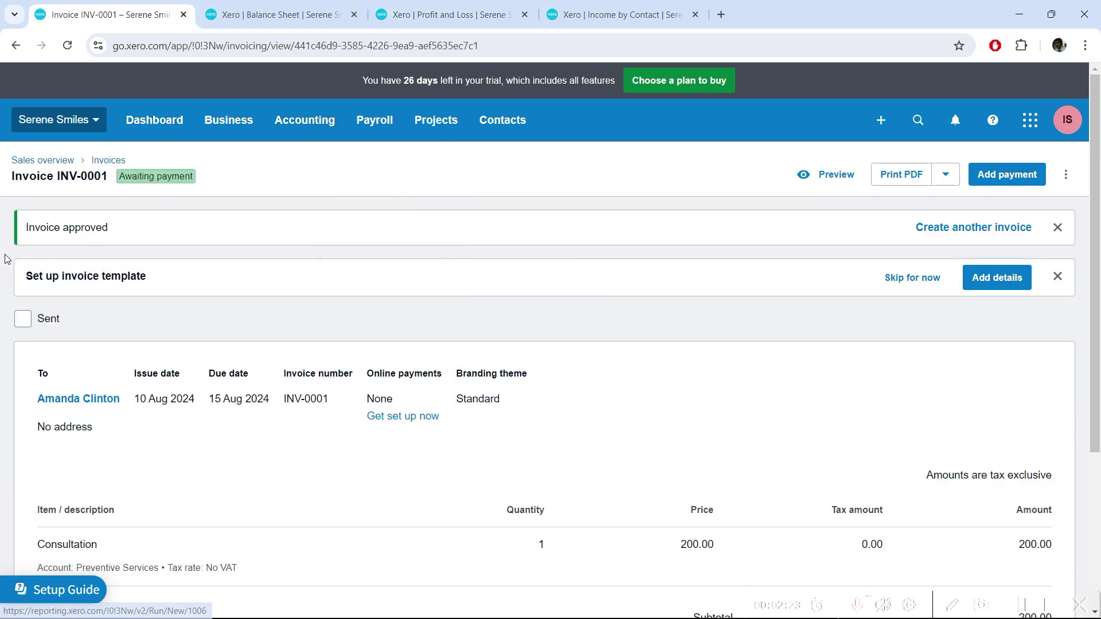
scroll(156, 380, "down", 1)
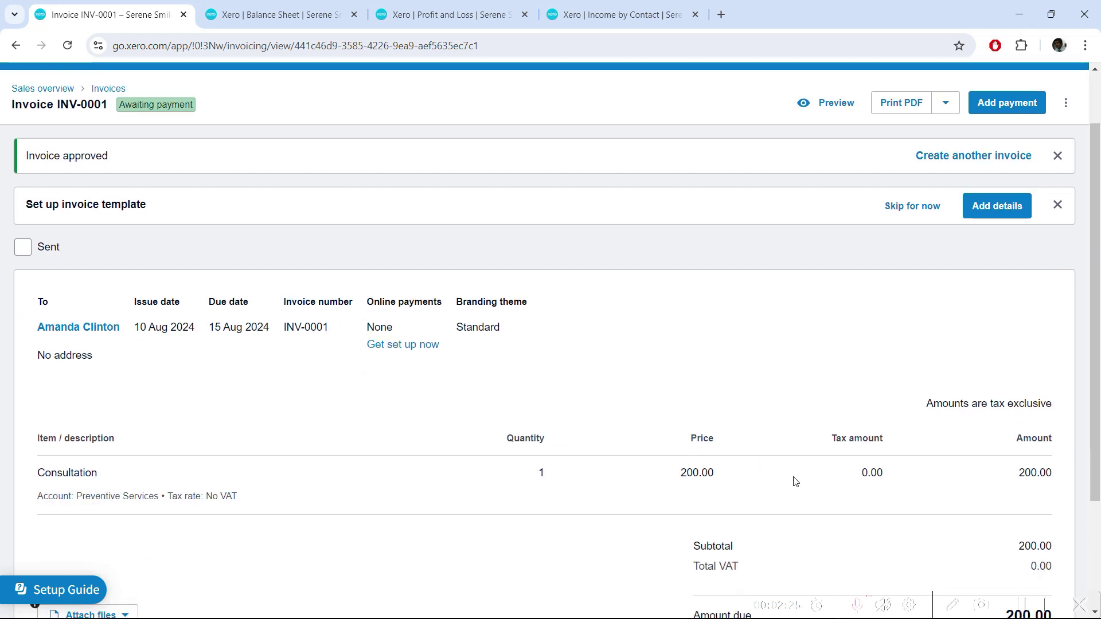